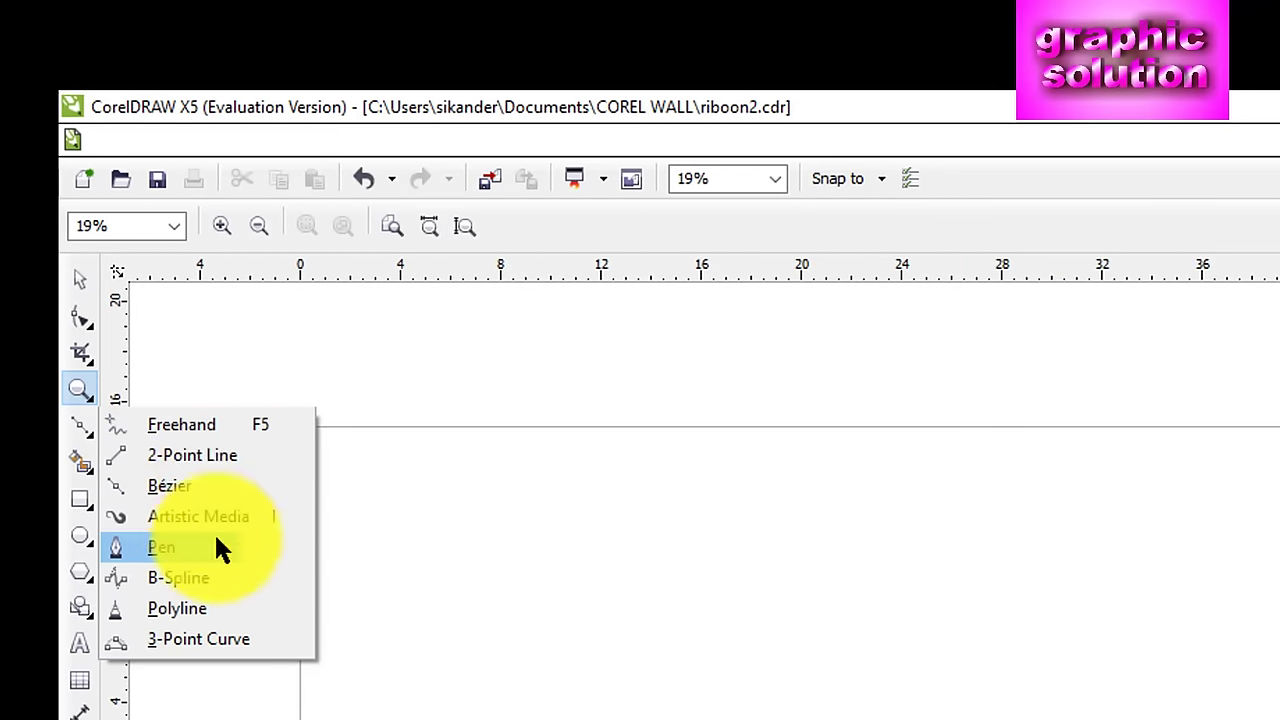
Draw a six-node Bézier path from the page's lower-left corner with two sharp peaks and a long arched segment ending about 38.5 inches across
left_click(184, 488)
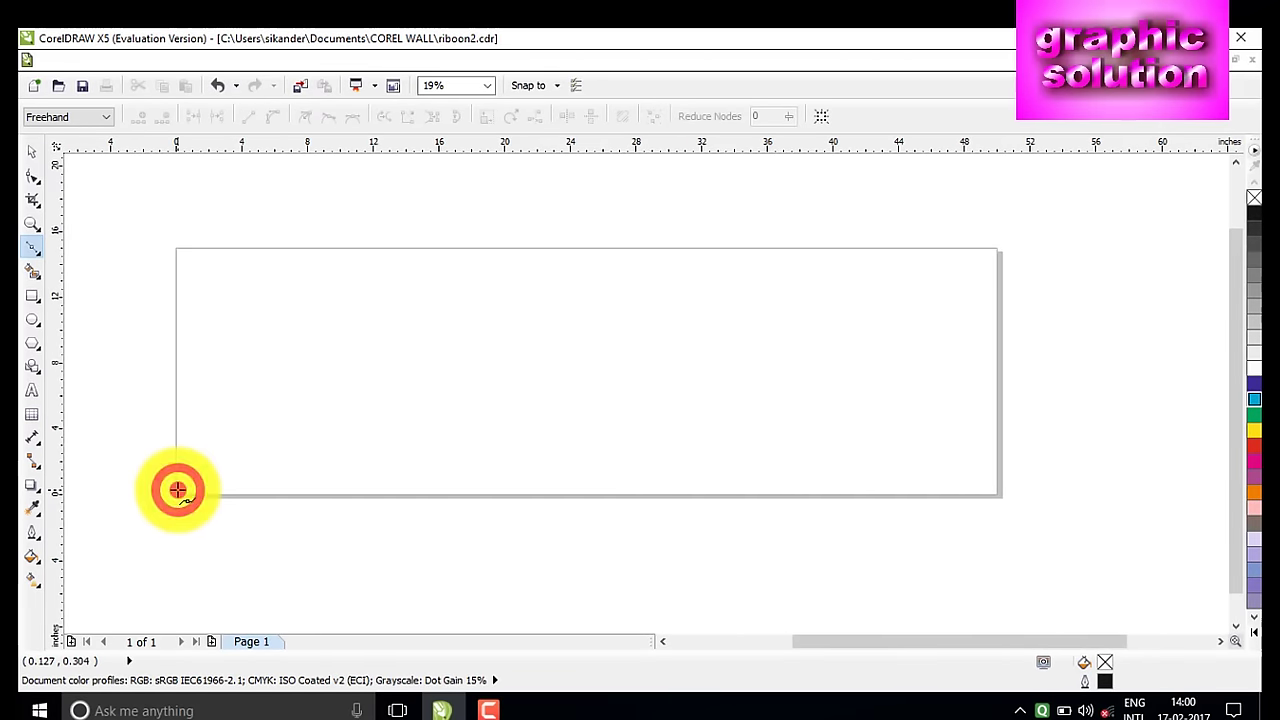
left_click(177, 489)
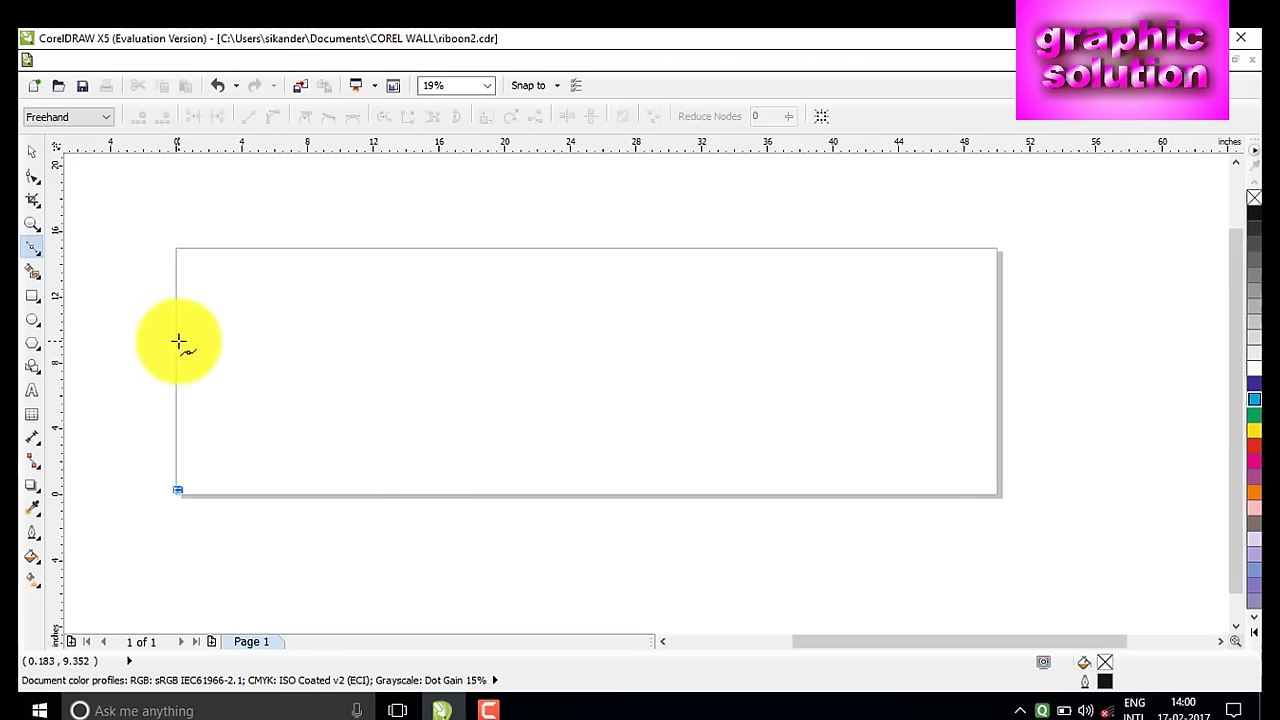
left_click(270, 356)
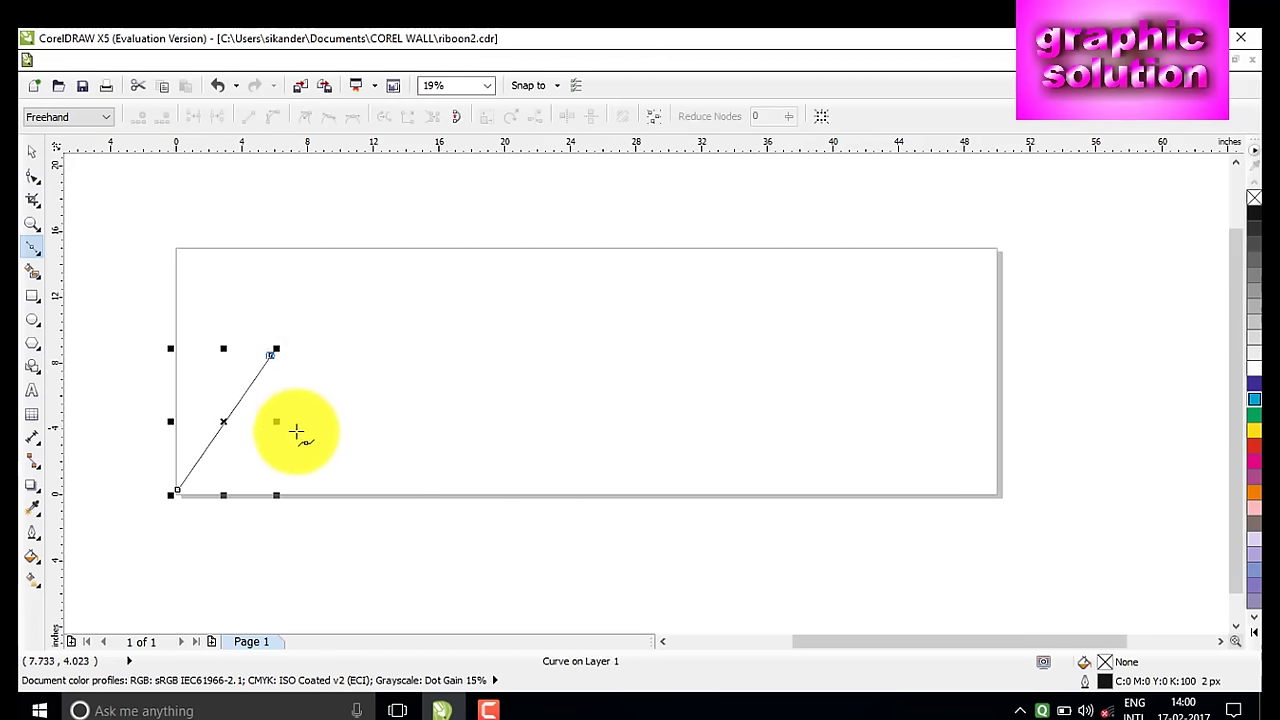
left_click(302, 442)
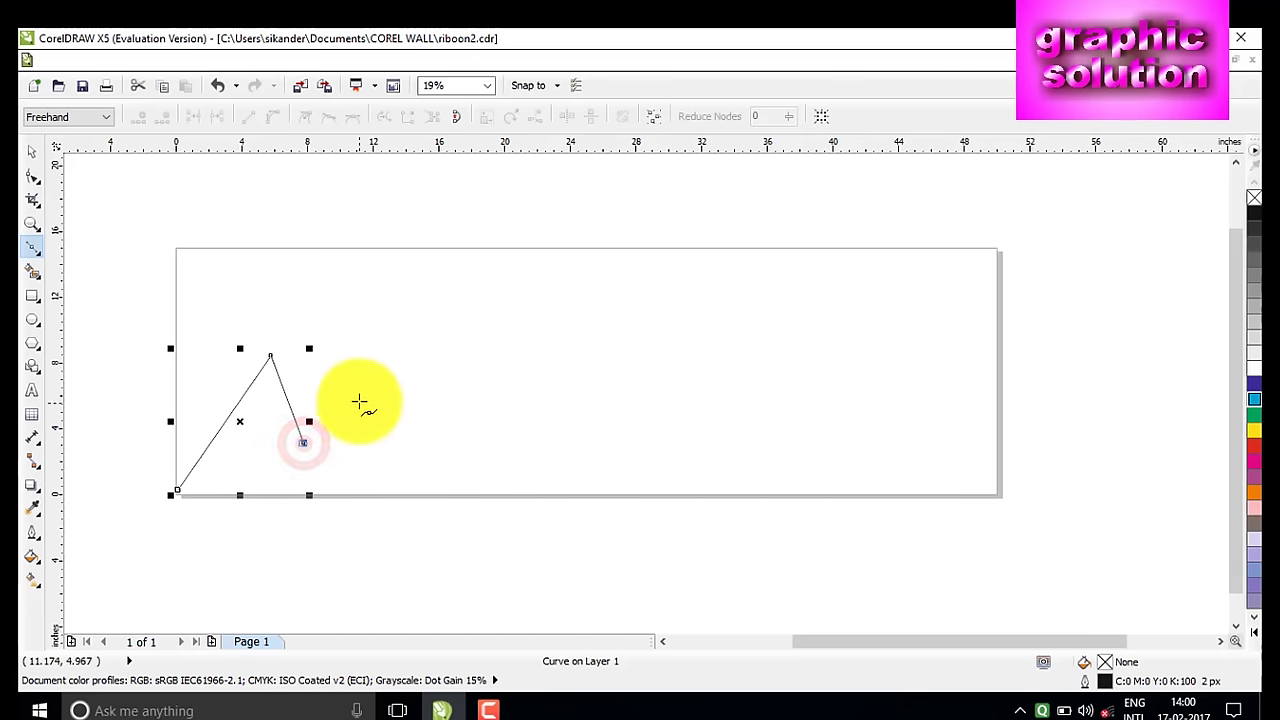
left_click(390, 362)
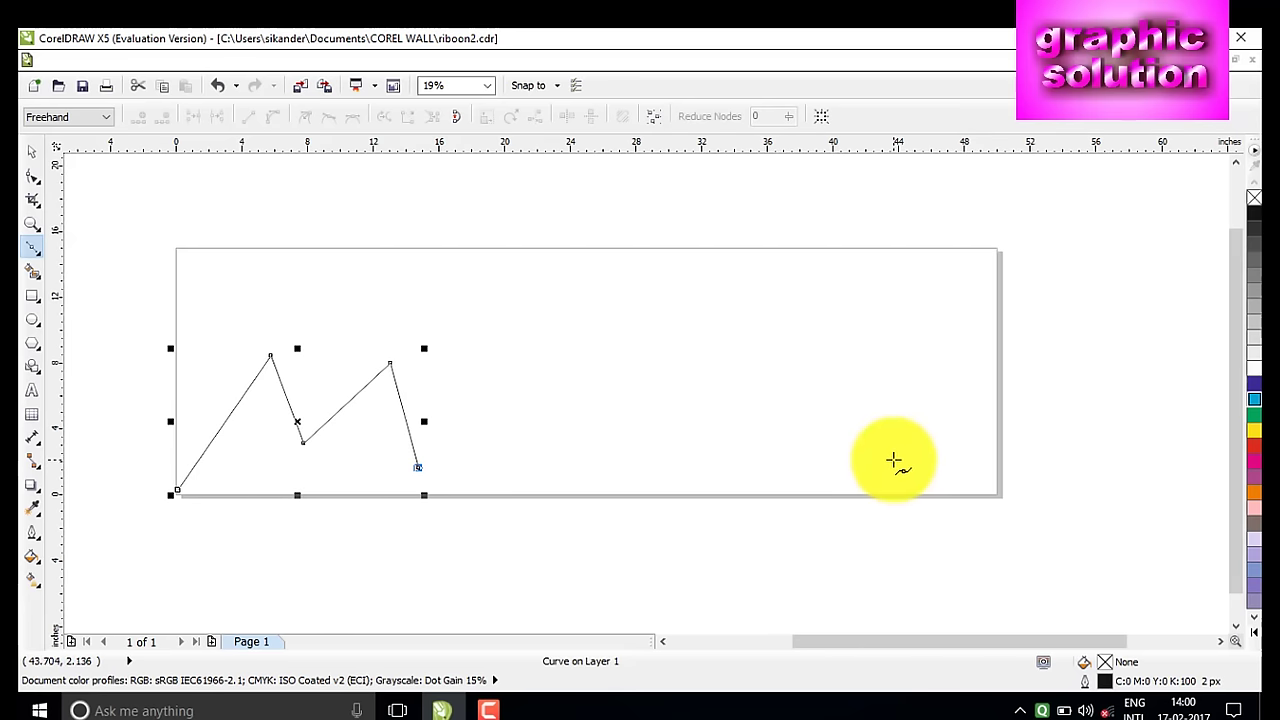
left_click(808, 452)
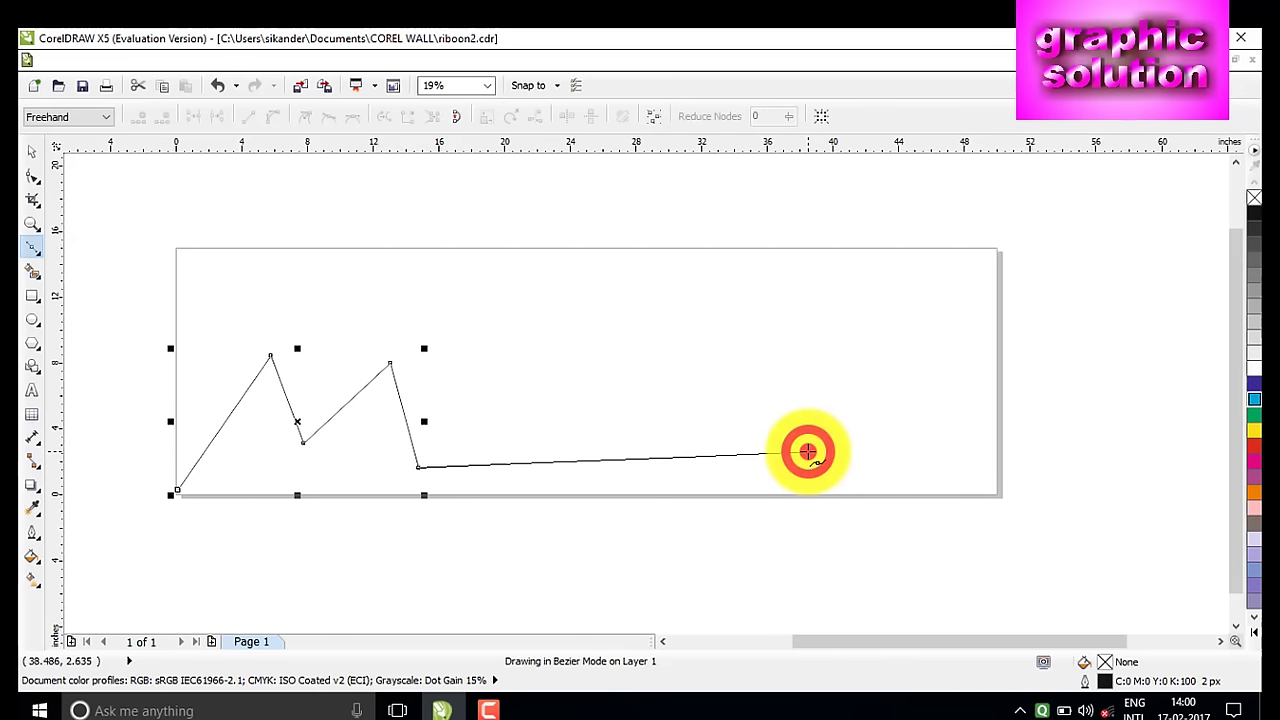
left_click_drag(808, 452, 963, 566)
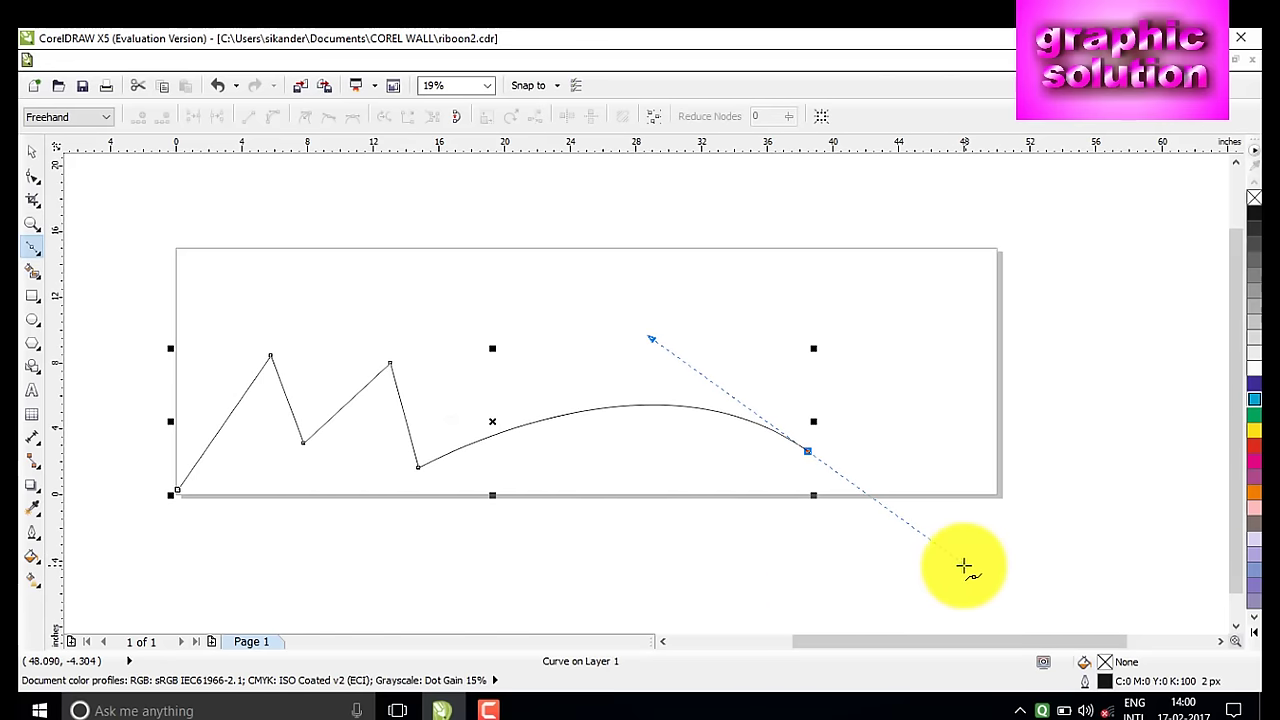
Select all nodes of the path with the Shape tool, convert its segments to curves and make the nodes symmetrical
key("F10")
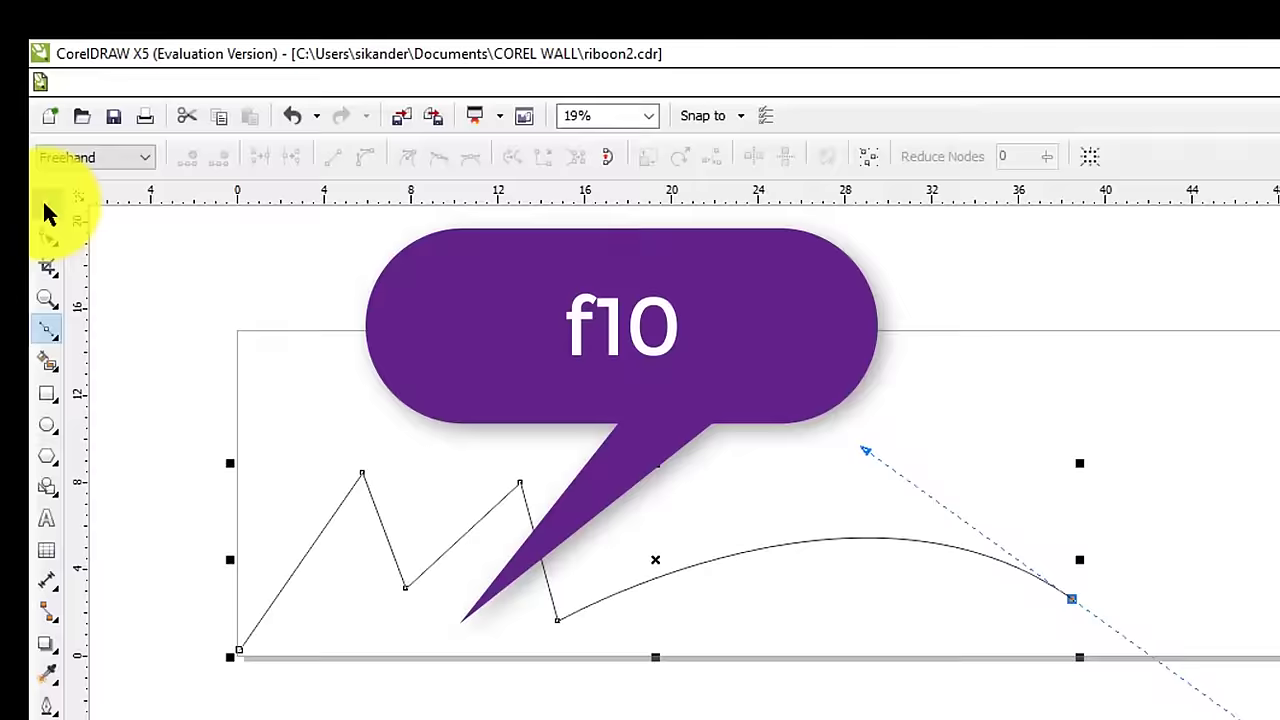
left_click(47, 240)
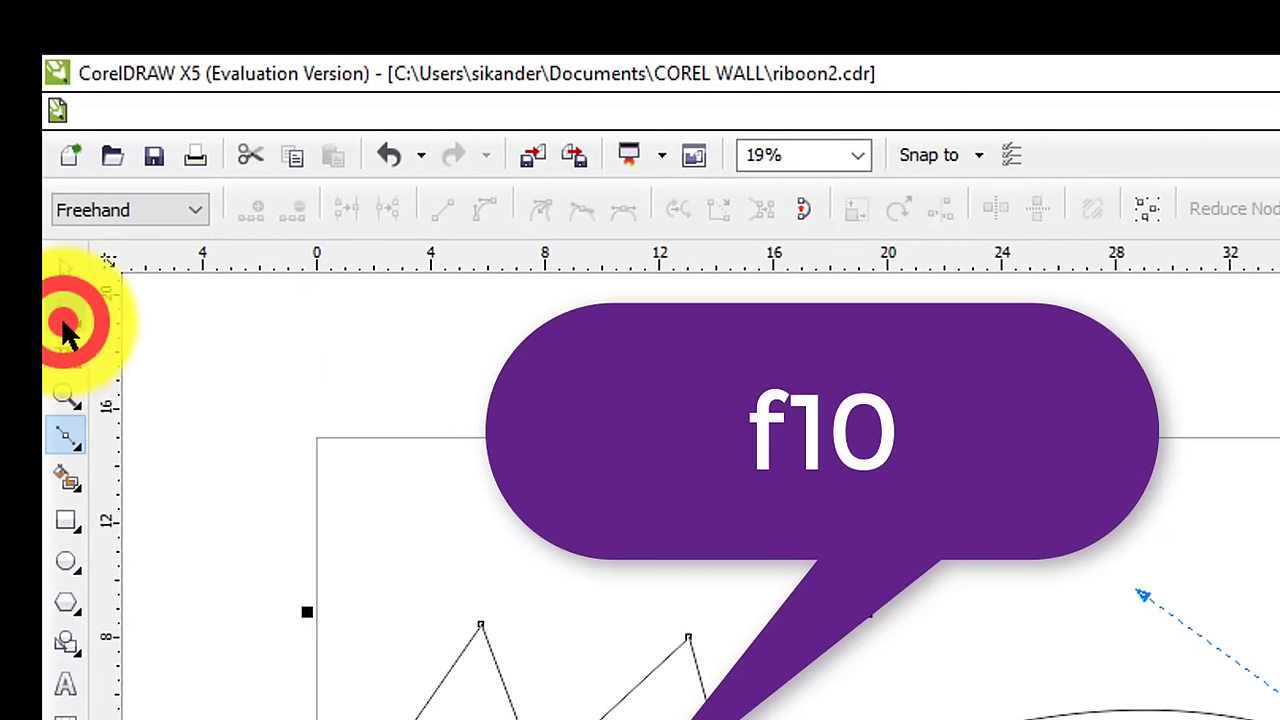
left_click(143, 311)
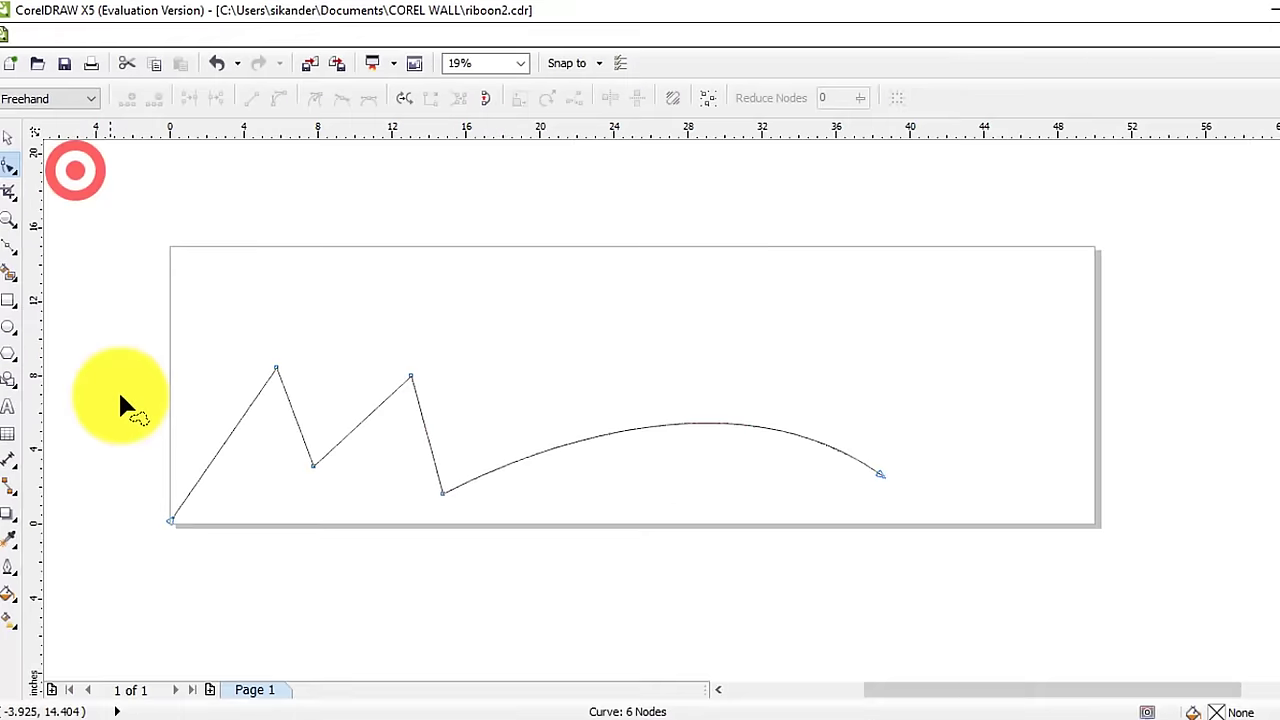
mouse_move(117, 329)
left_mouse_down()
mouse_move(151, 482)
mouse_move(386, 568)
mouse_move(915, 556)
left_mouse_up()
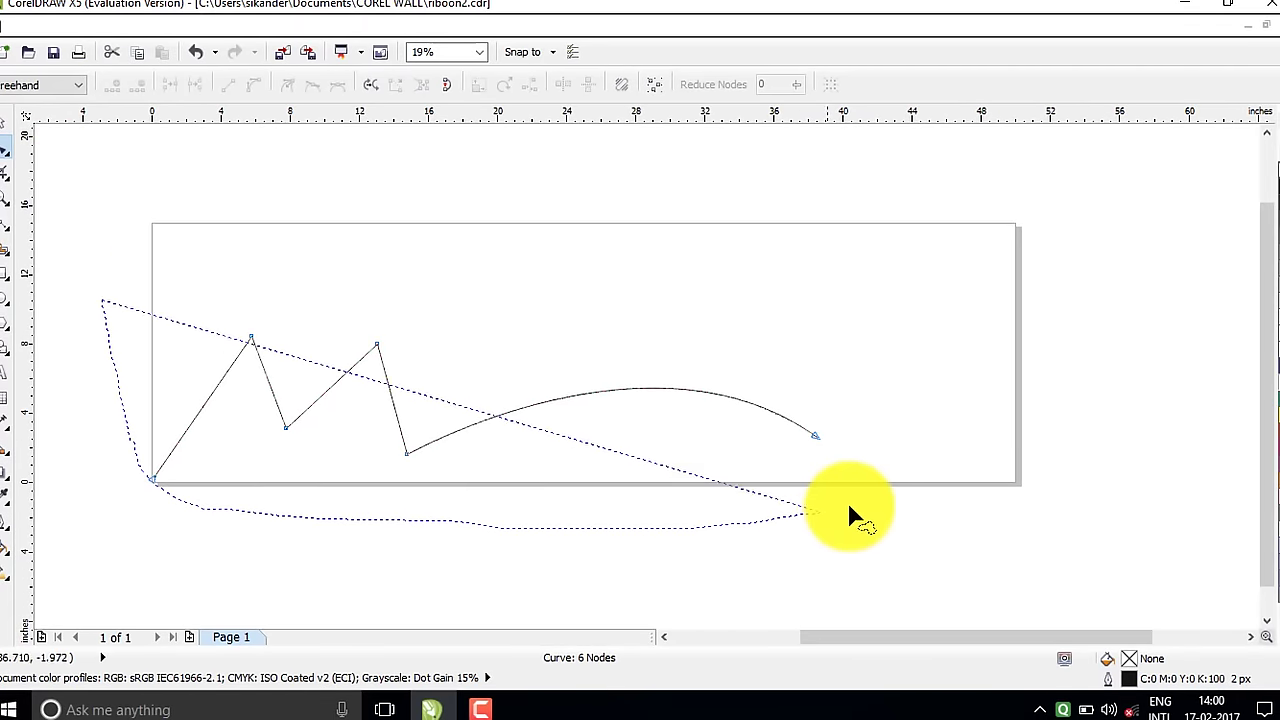
mouse_move(849, 506)
left_mouse_down()
mouse_move(920, 424)
mouse_move(935, 352)
mouse_move(892, 240)
left_mouse_up()
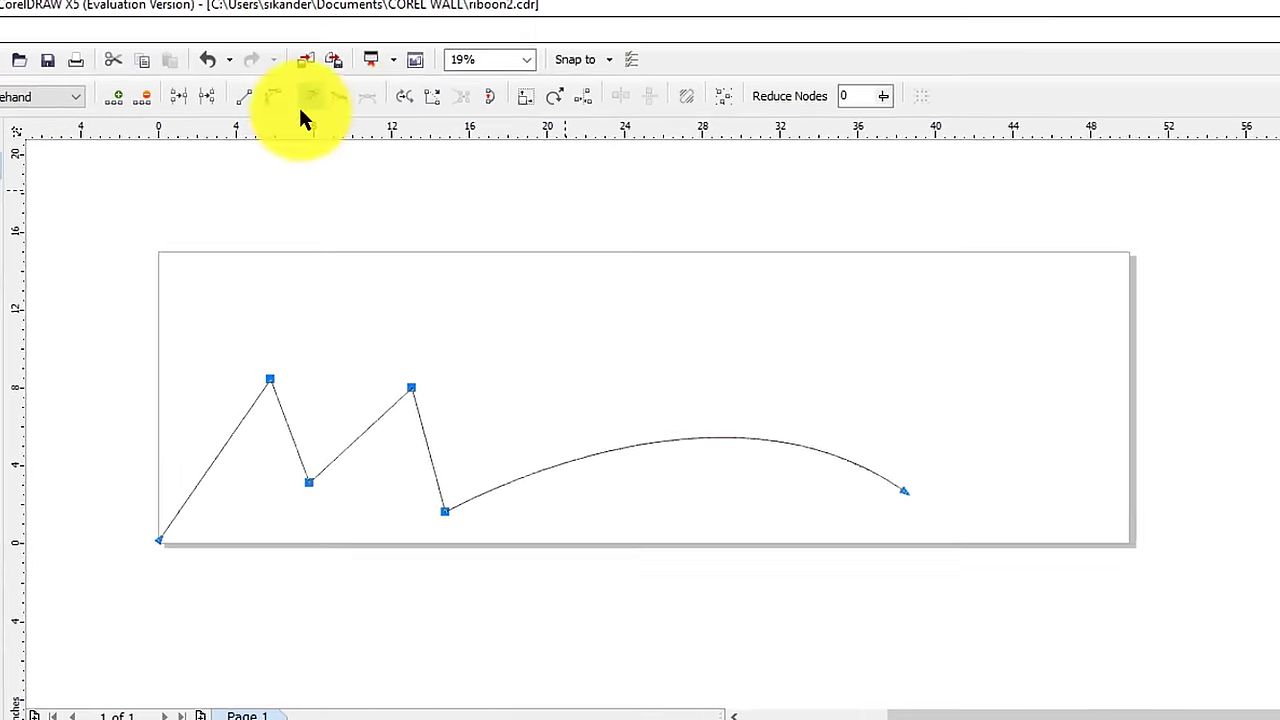
left_click(279, 97)
left_click(359, 97)
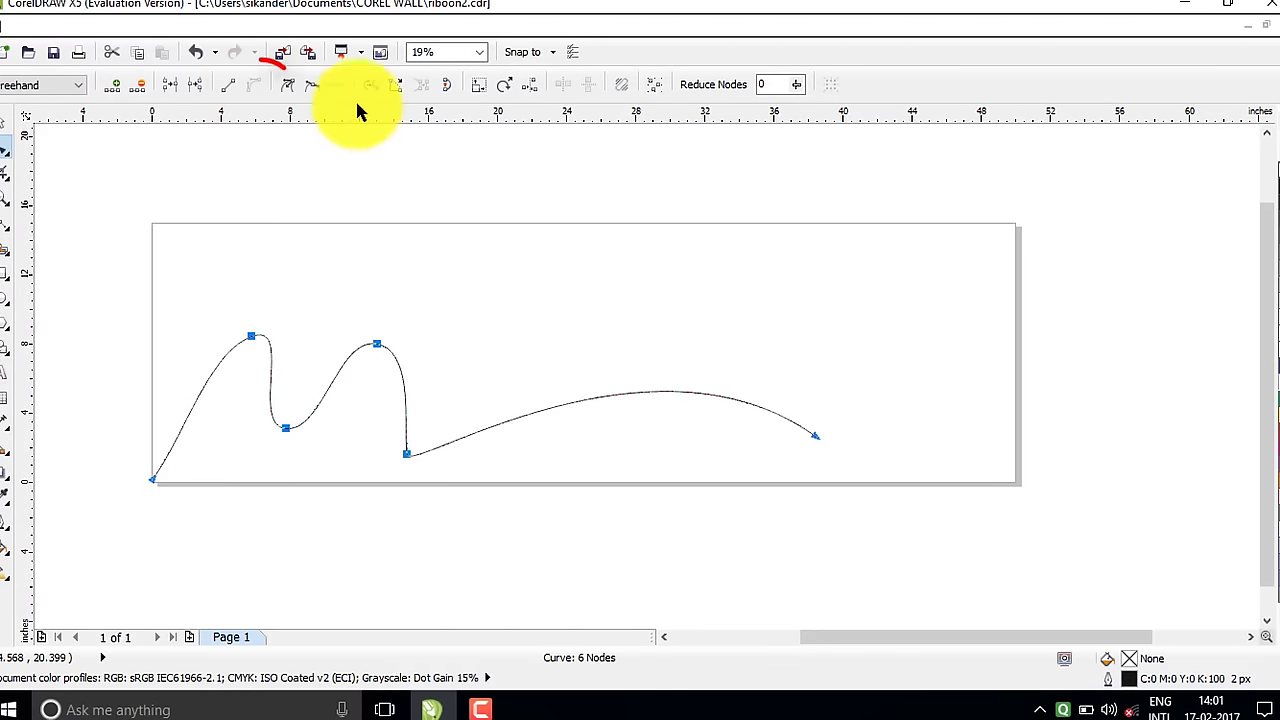
Level the first peak's curve handles and raise that peak to about 10 inches above the page's lower edge
left_click(250, 508)
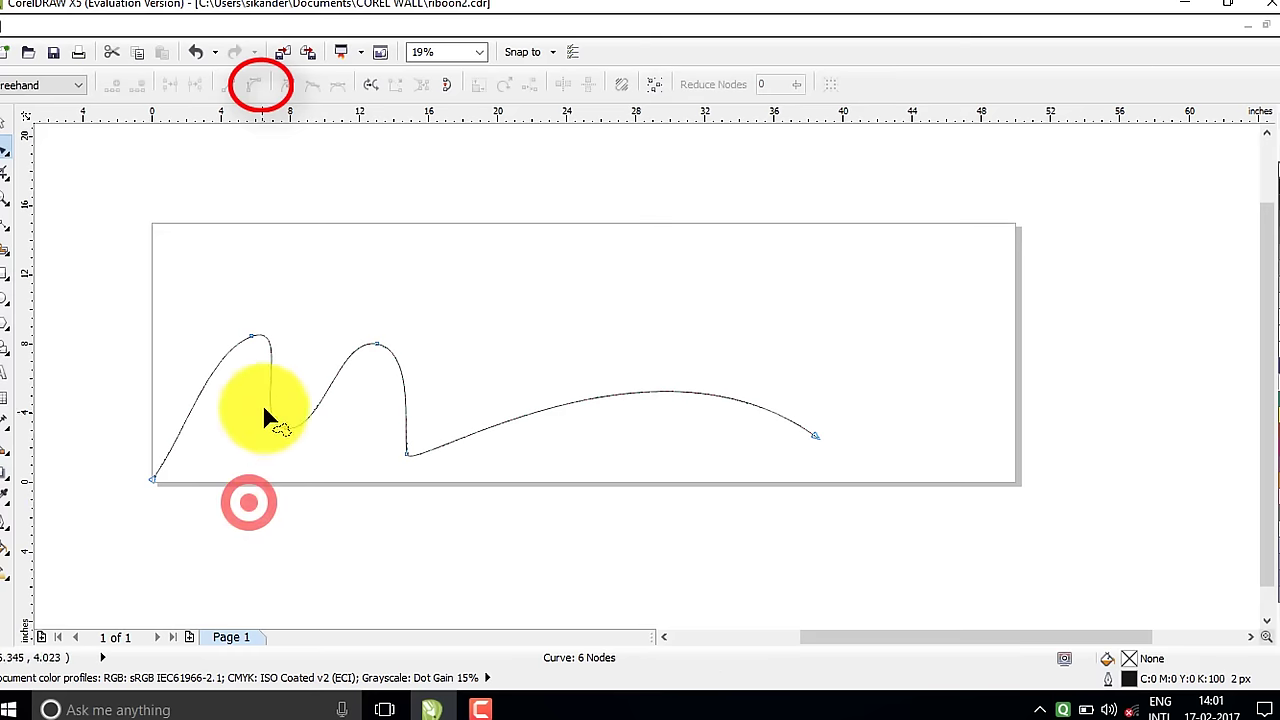
left_click(251, 338)
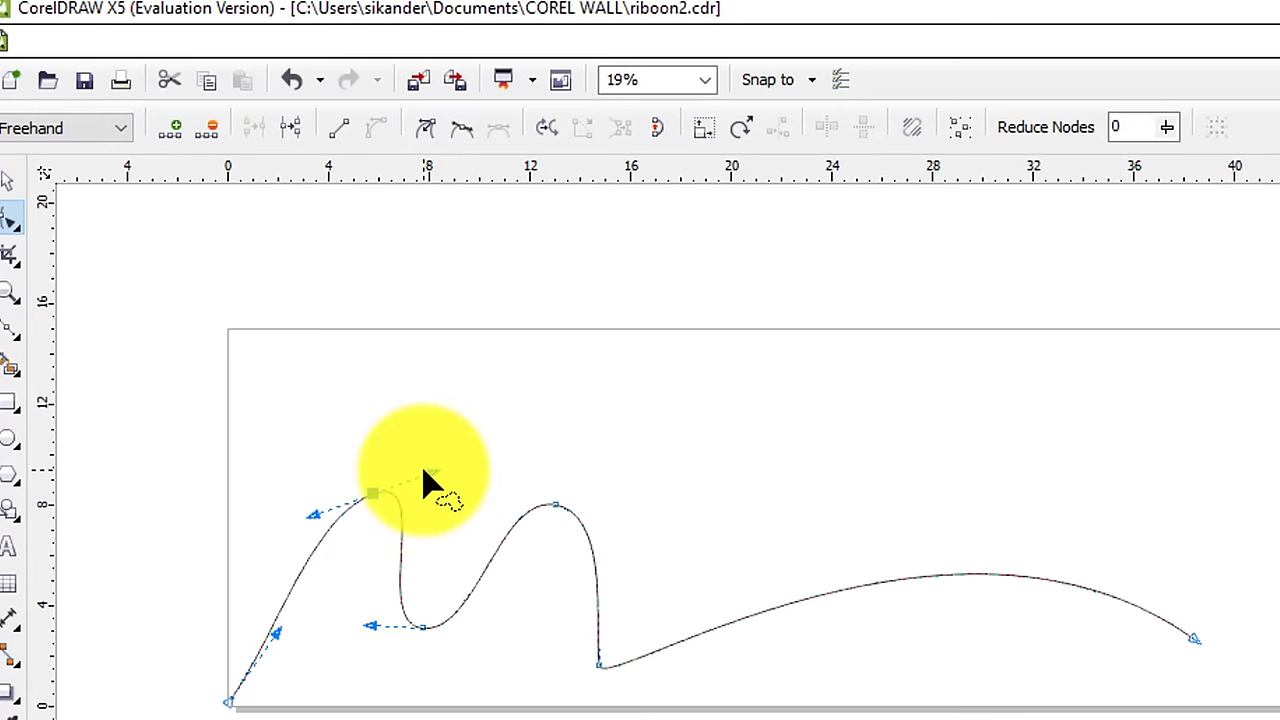
left_click(425, 484)
left_click(370, 492)
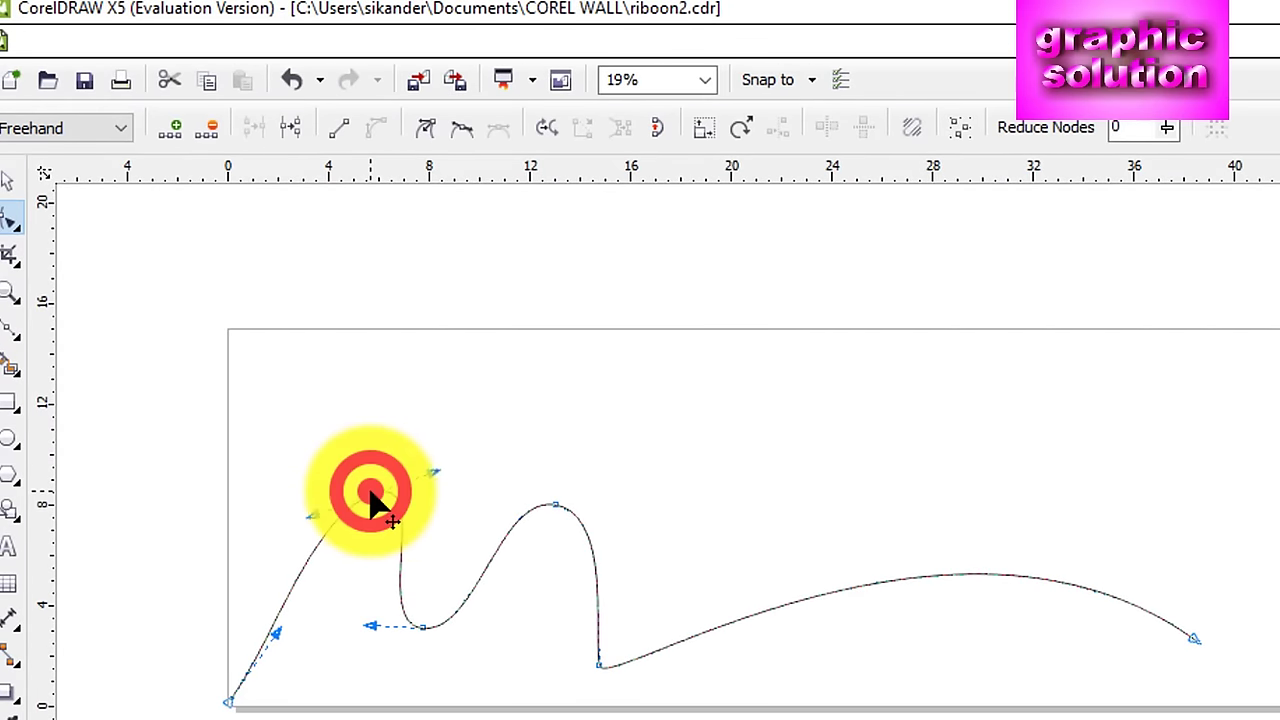
left_click_drag(433, 472, 434, 492)
left_click(423, 630)
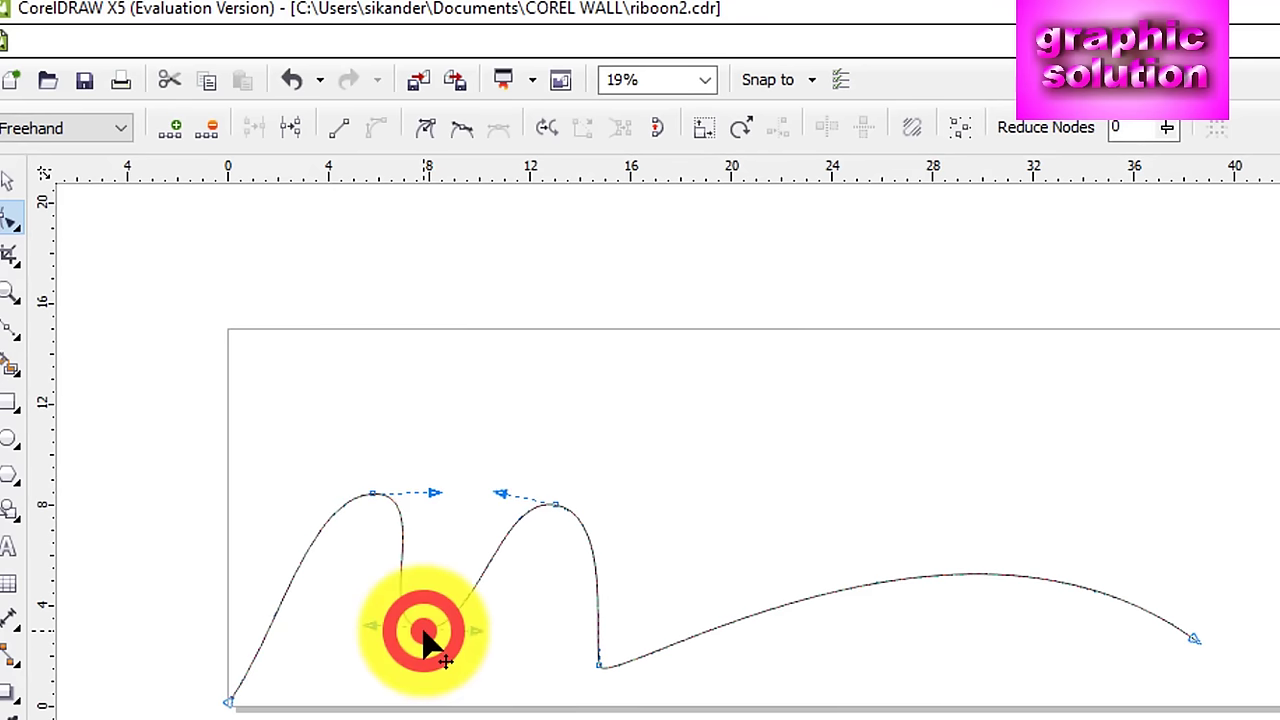
left_click(480, 632)
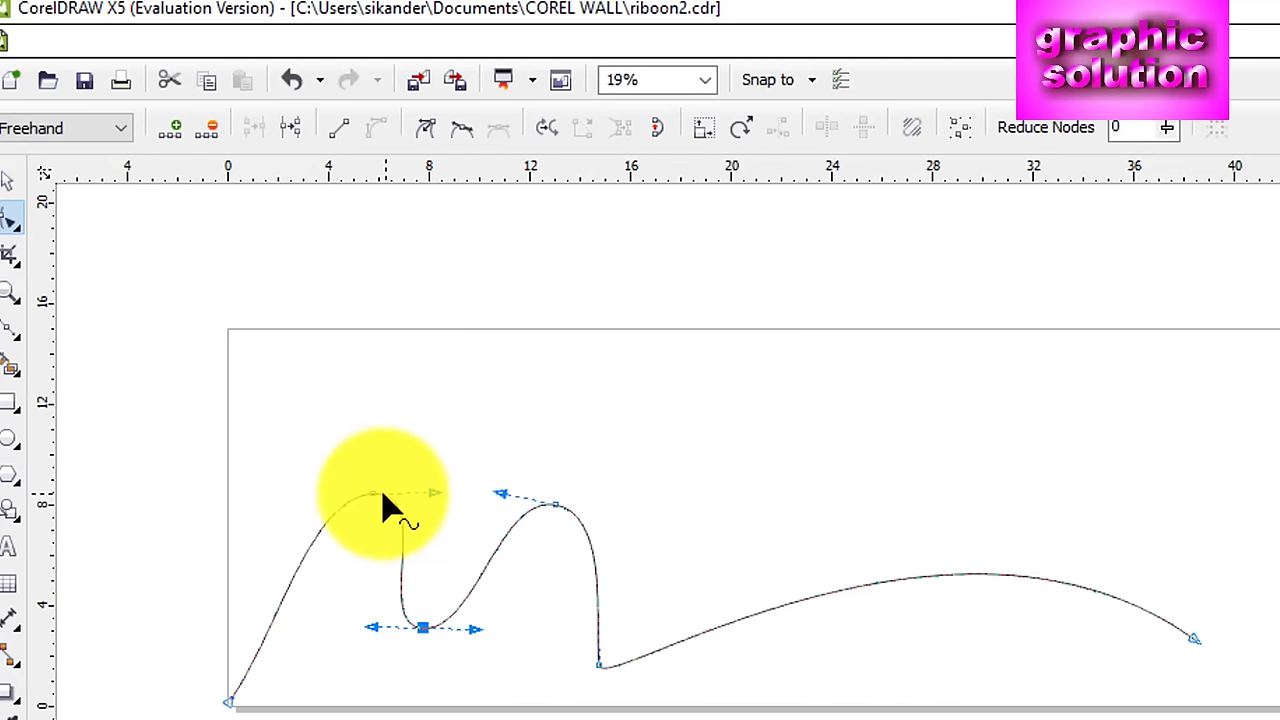
left_click_drag(371, 493, 363, 464)
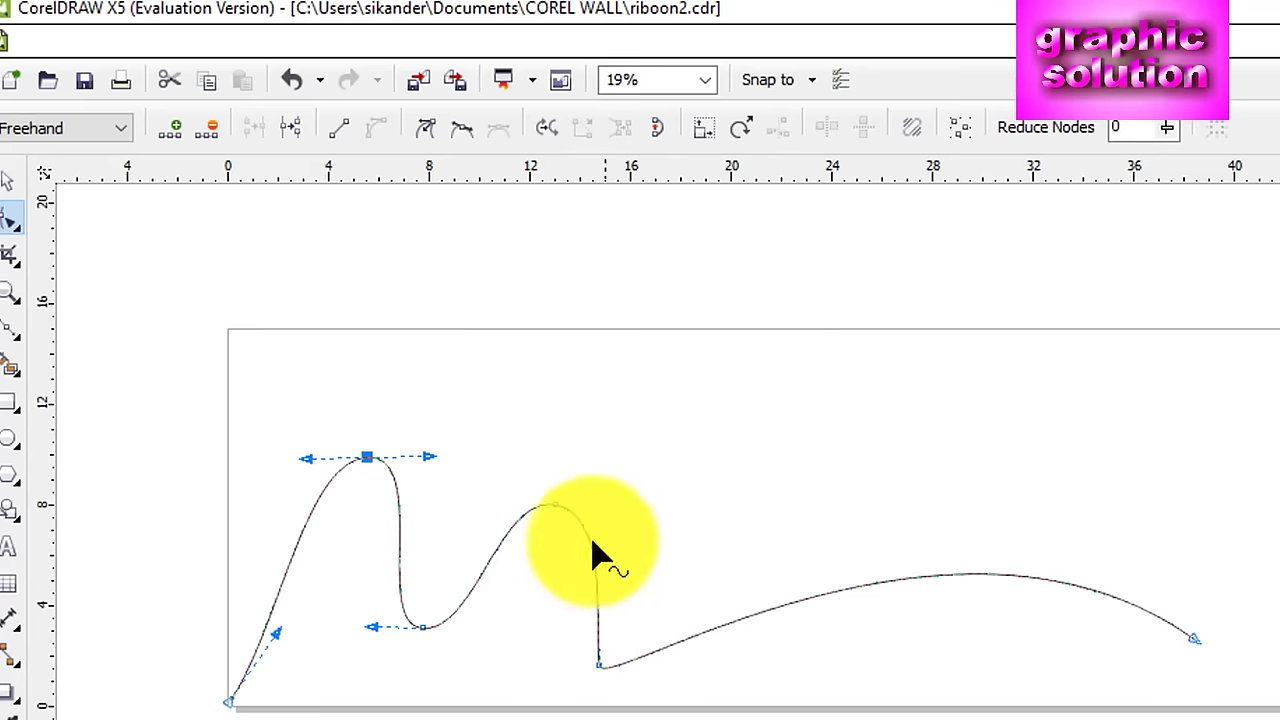
Tilt the curve handles of the second valley node outward so the path flows more gently into the long arch
left_click(612, 664)
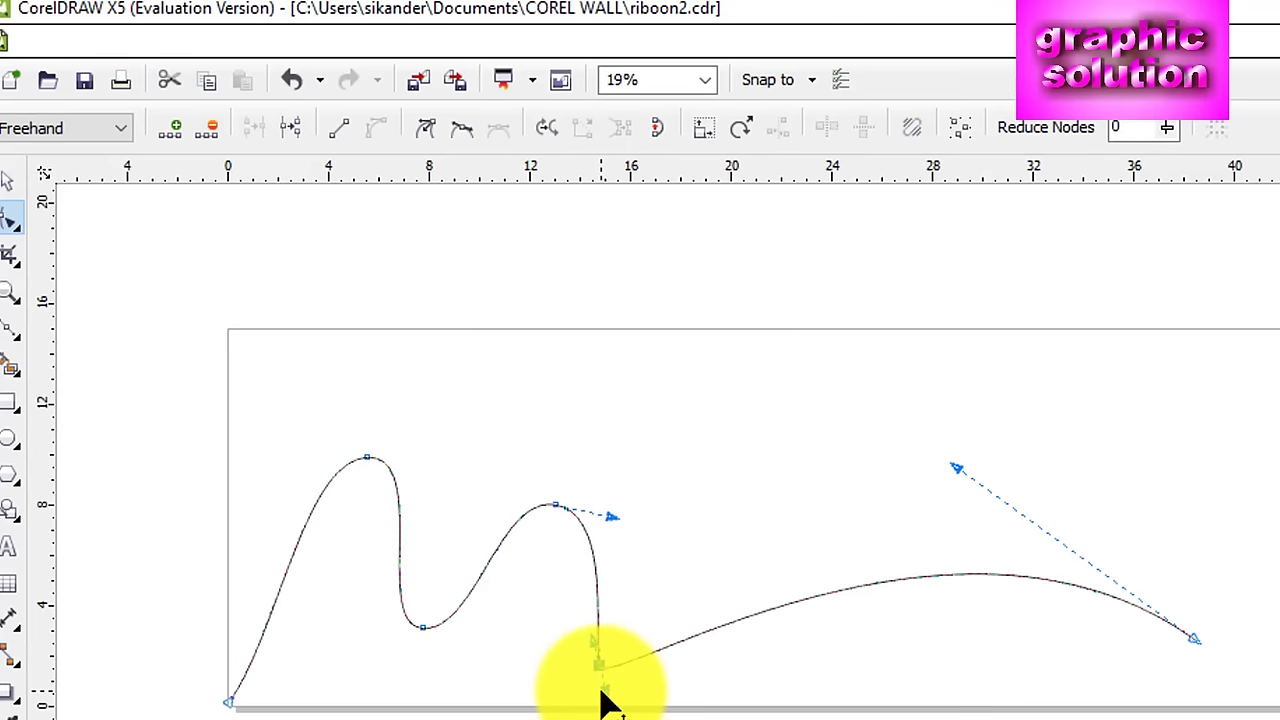
left_click_drag(607, 690, 650, 698)
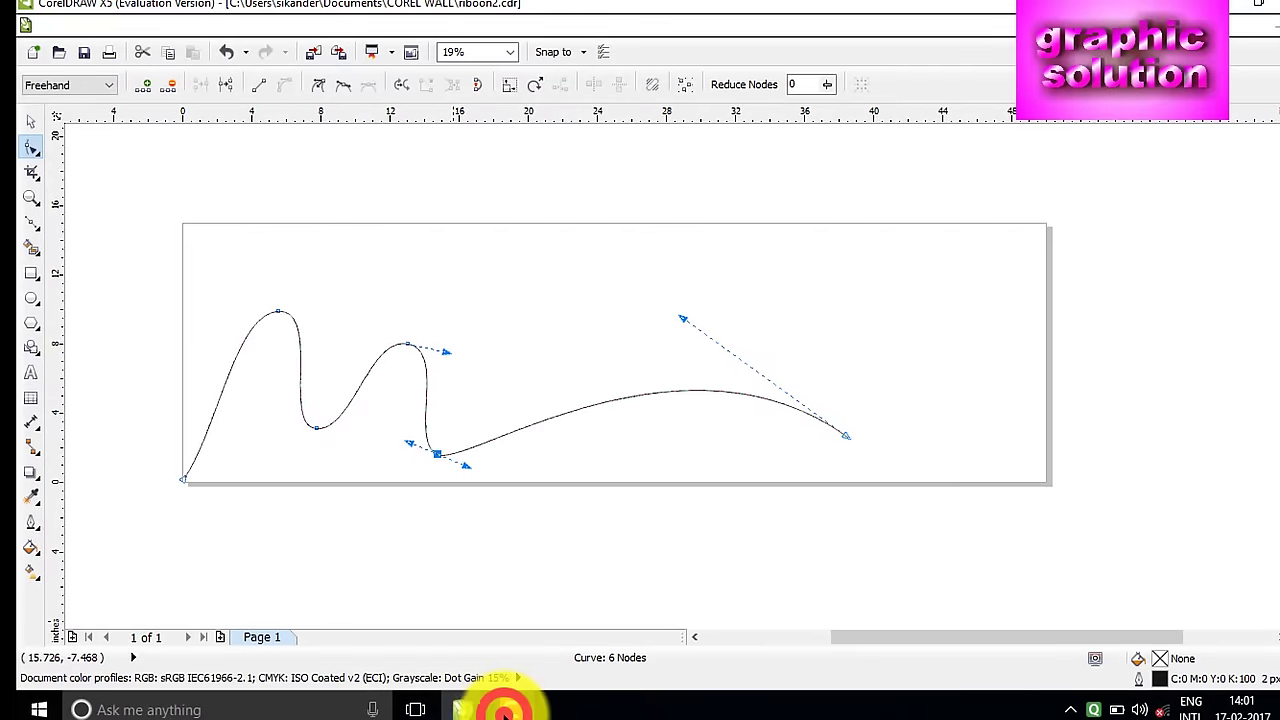
left_click(504, 708)
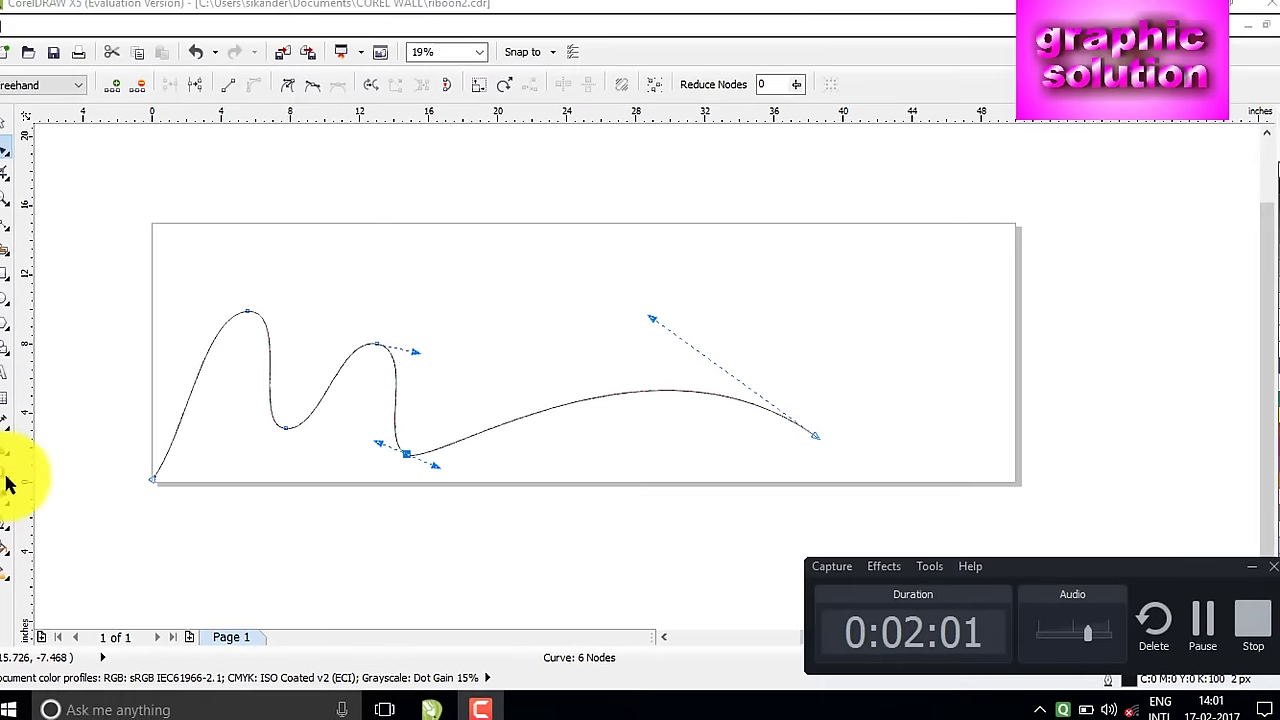
Extrude the curve with its vanishing point just above the page's upper edge and fill the extrusion with cyan-blue
left_click(5, 476)
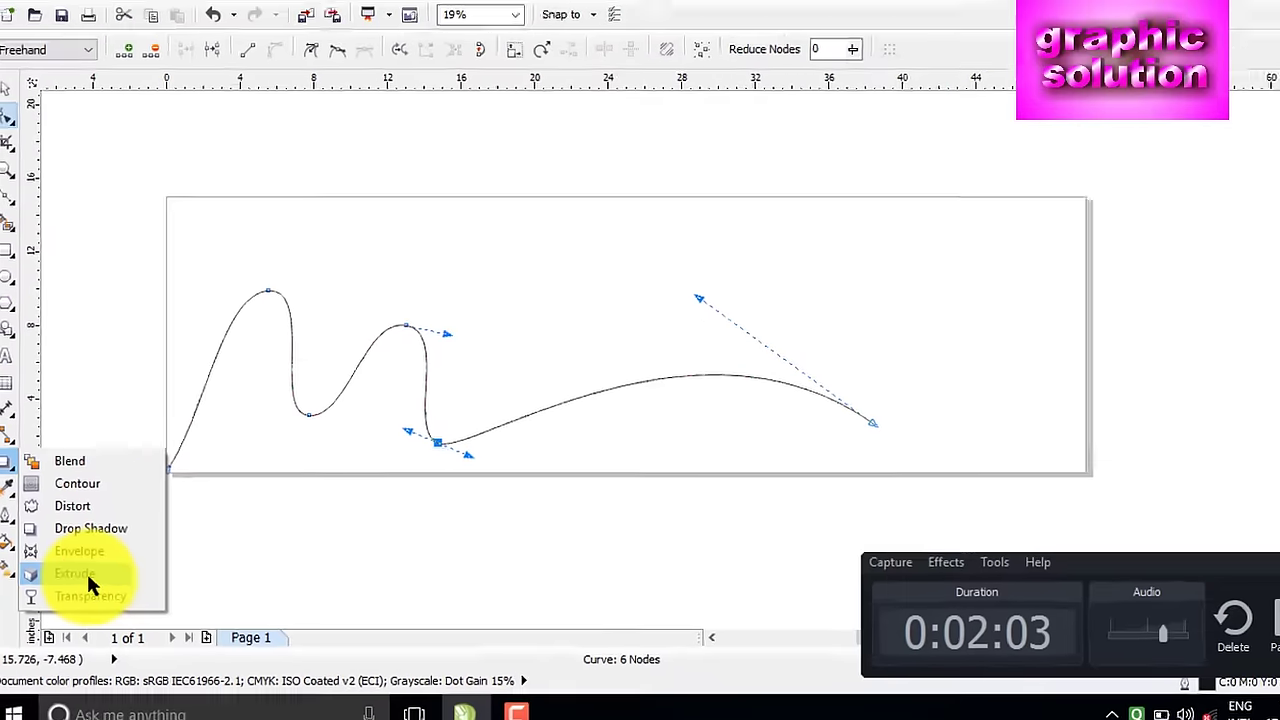
left_click(86, 573)
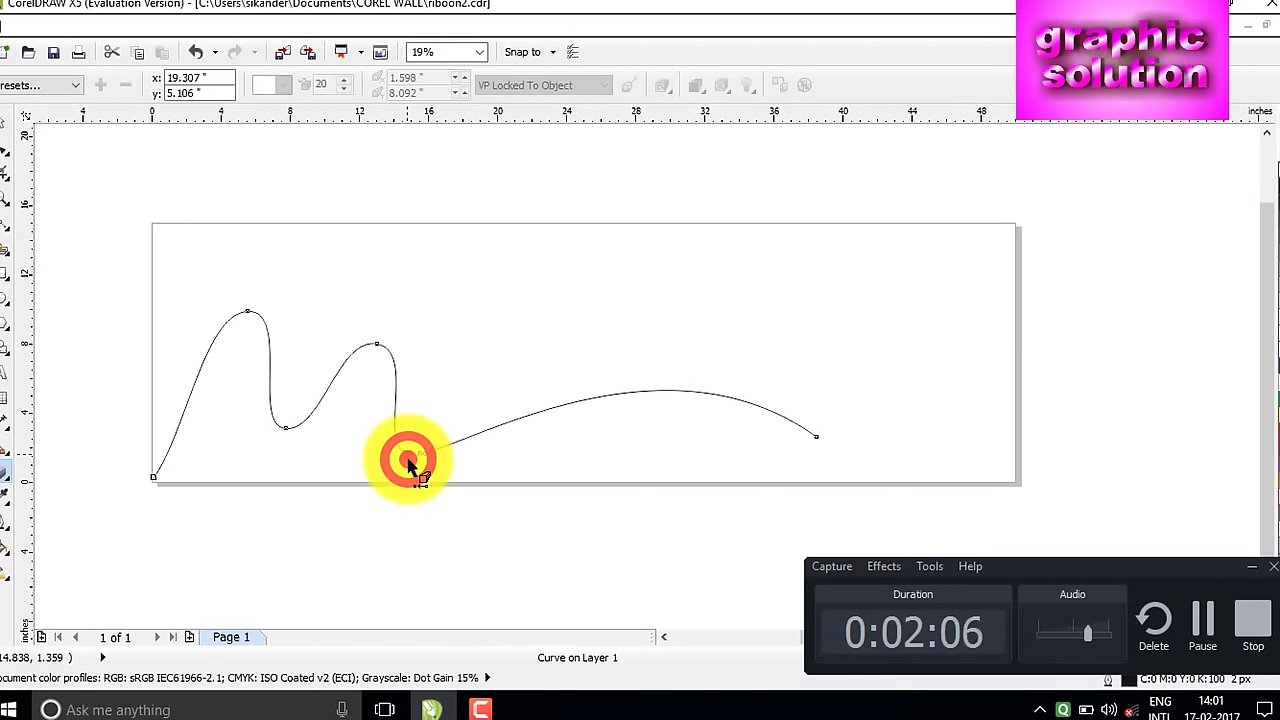
mouse_move(407, 462)
left_mouse_down()
mouse_move(443, 329)
mouse_move(498, 215)
left_mouse_up()
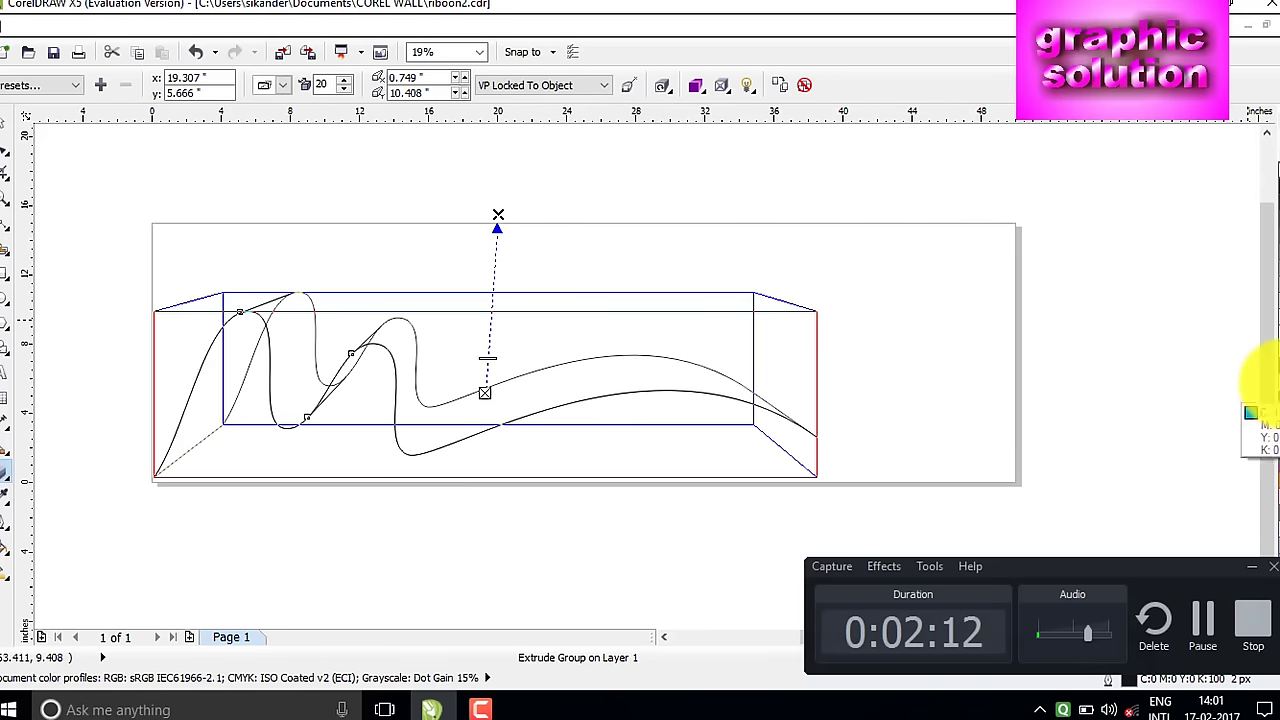
left_click(1270, 382)
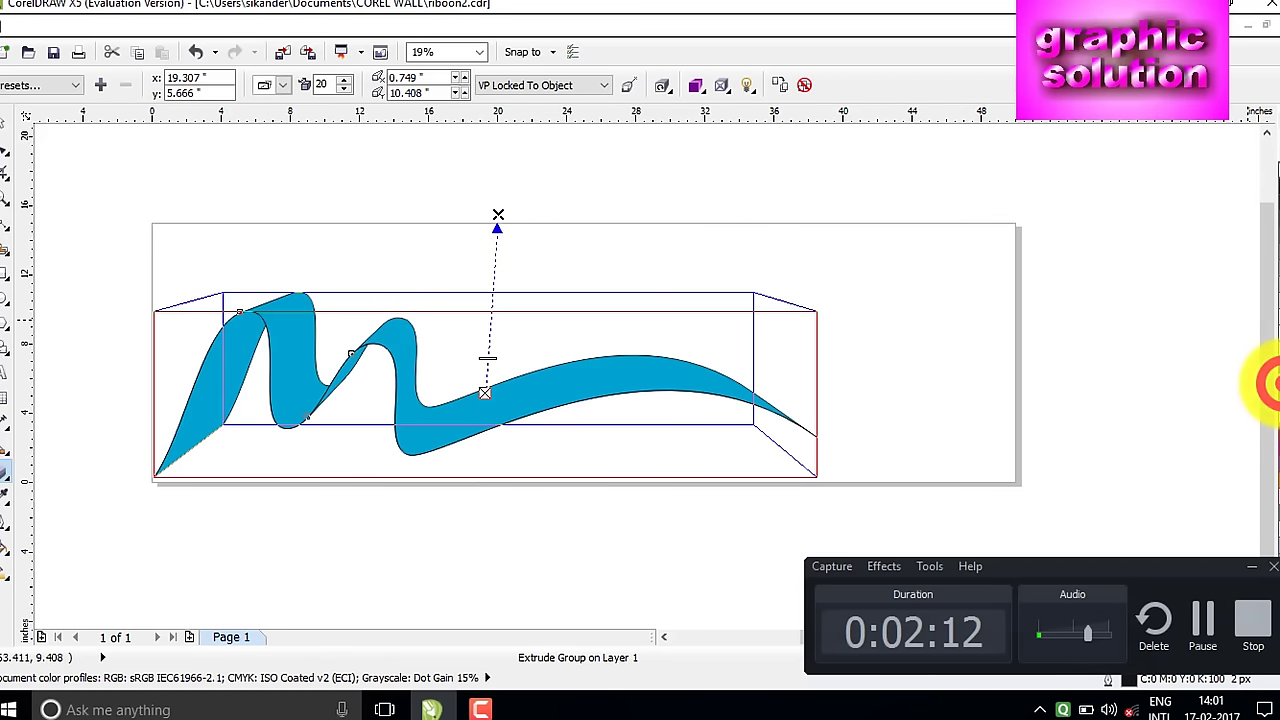
Try rotating the extruded ribbon freehand in 3D and undo that rotation
left_click(664, 84)
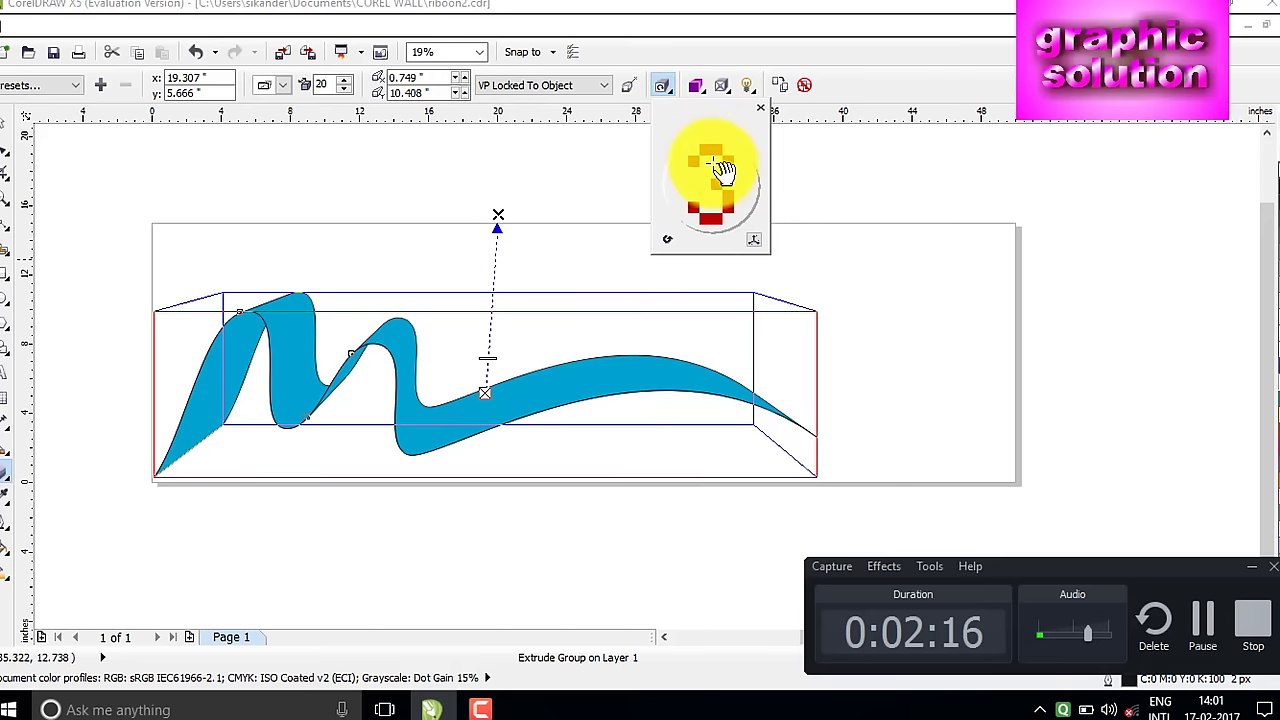
left_click_drag(713, 161, 713, 142)
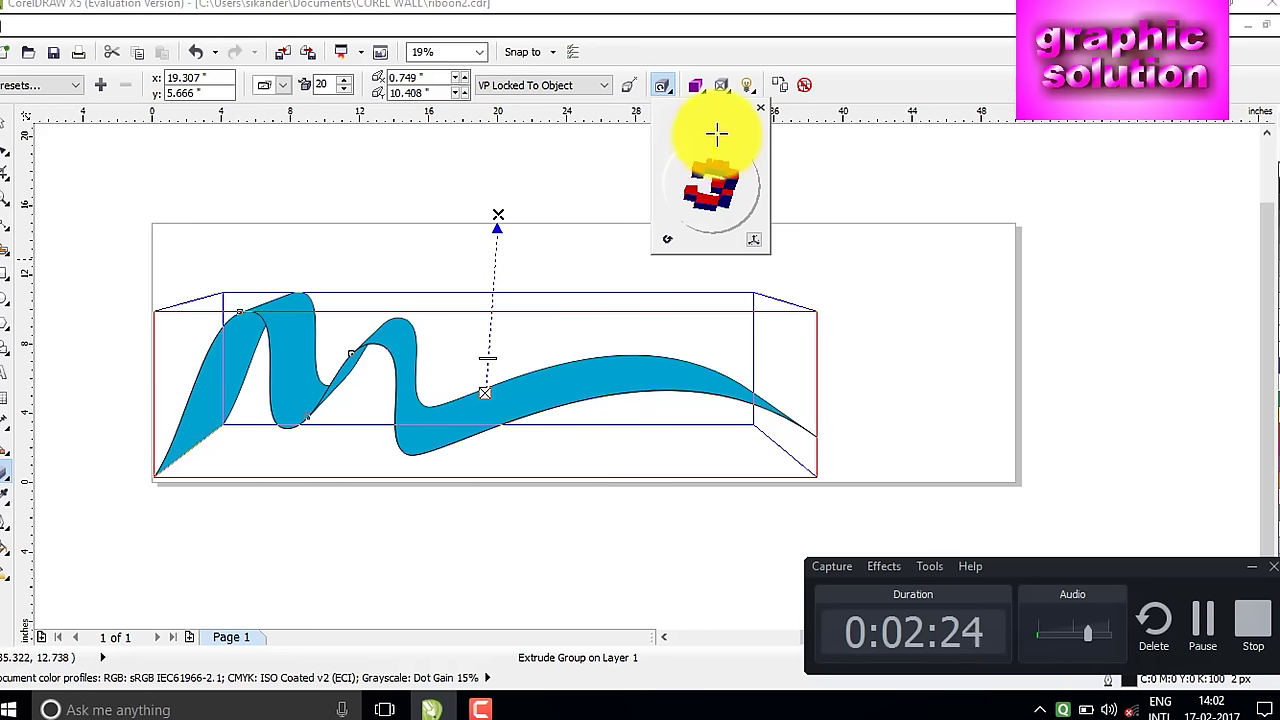
left_click_drag(713, 131, 714, 129)
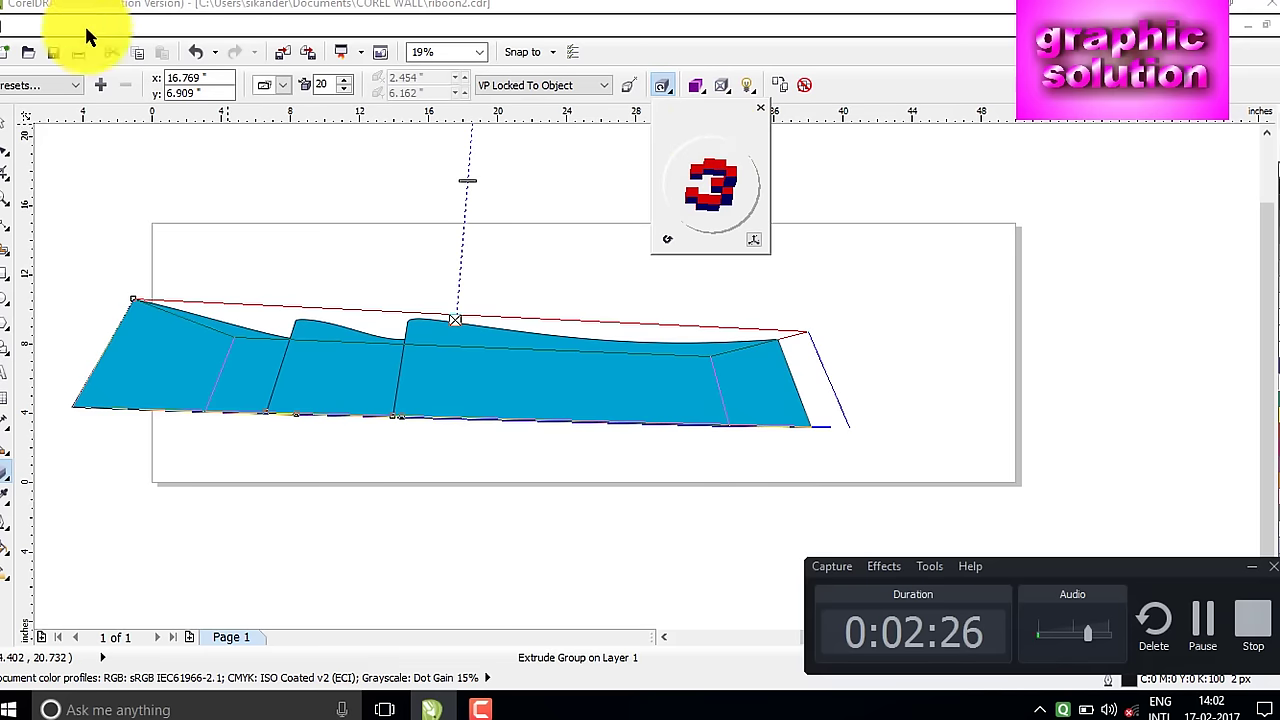
left_click(6, 118)
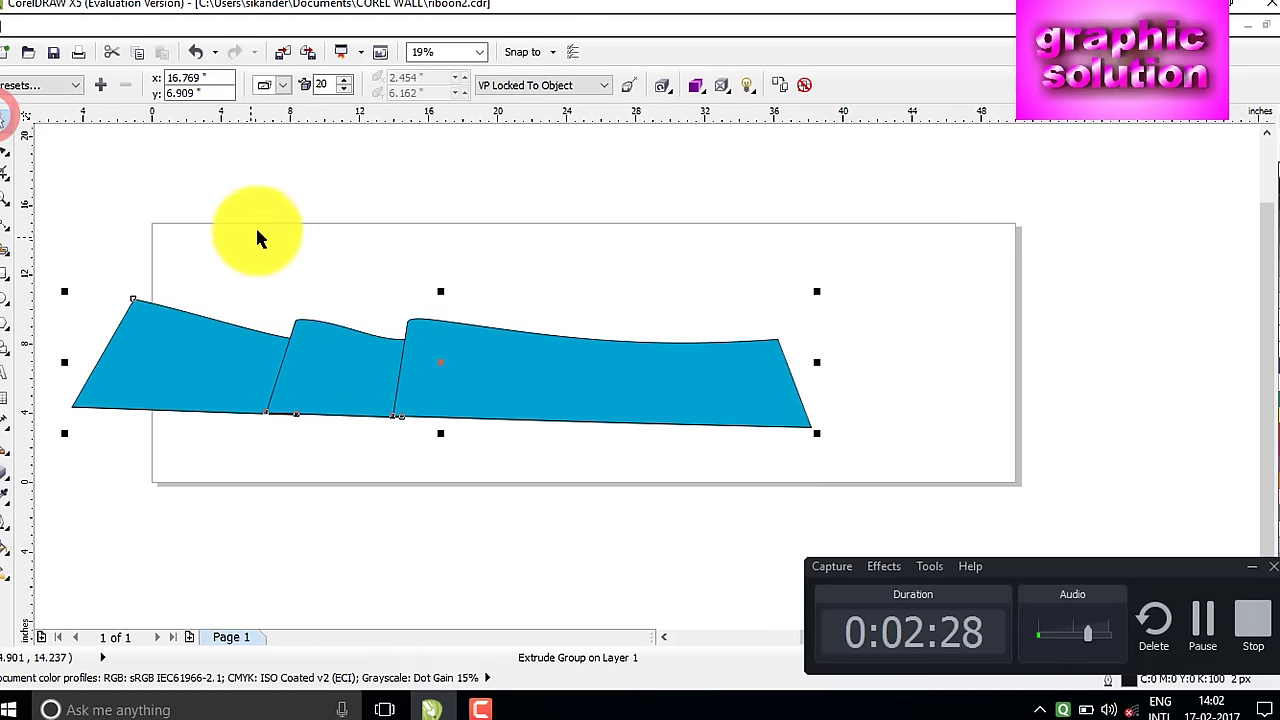
left_click(268, 172)
key("ctrl+z")
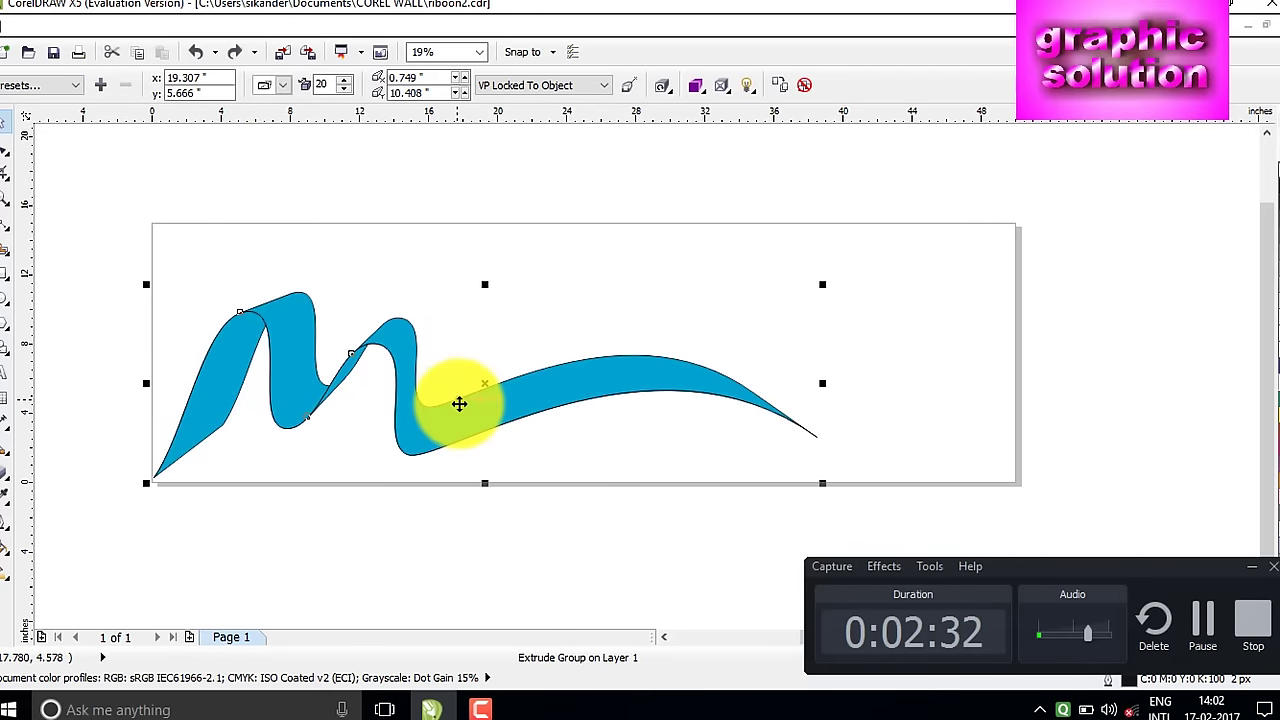
Set the extruded ribbon's 3D rotation to -60 about the x axis
double_click(458, 405)
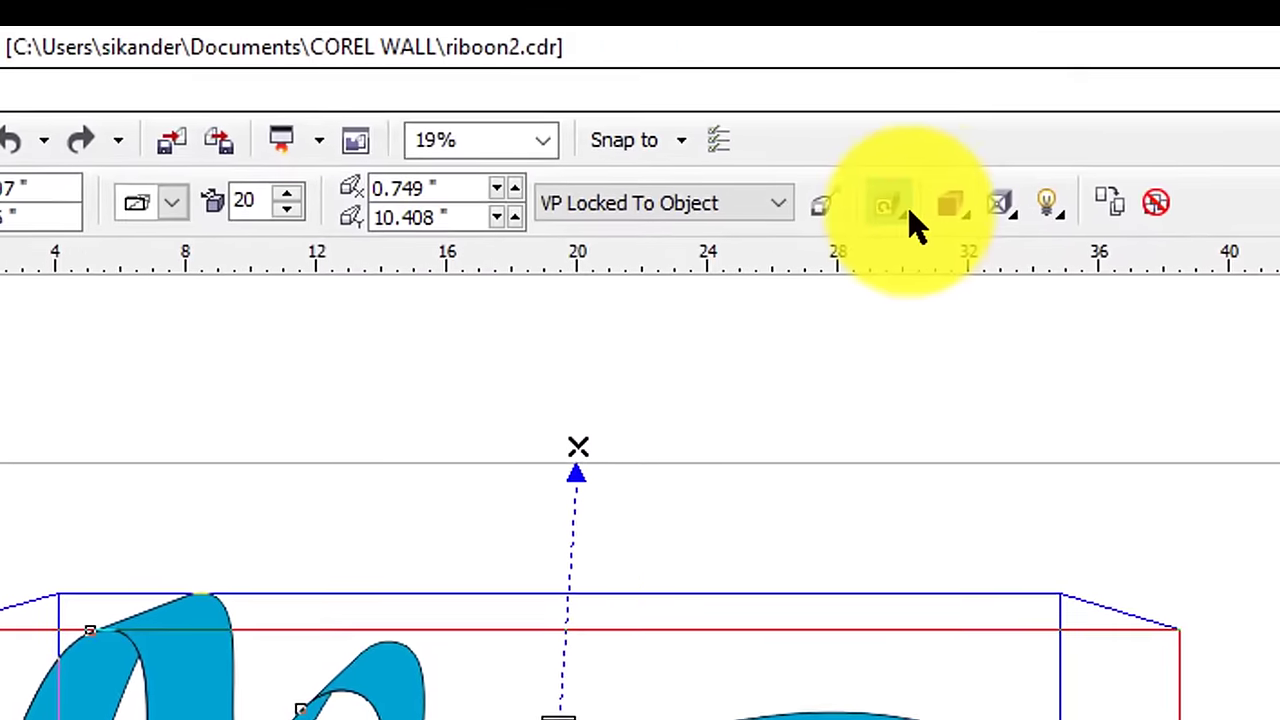
left_click(661, 86)
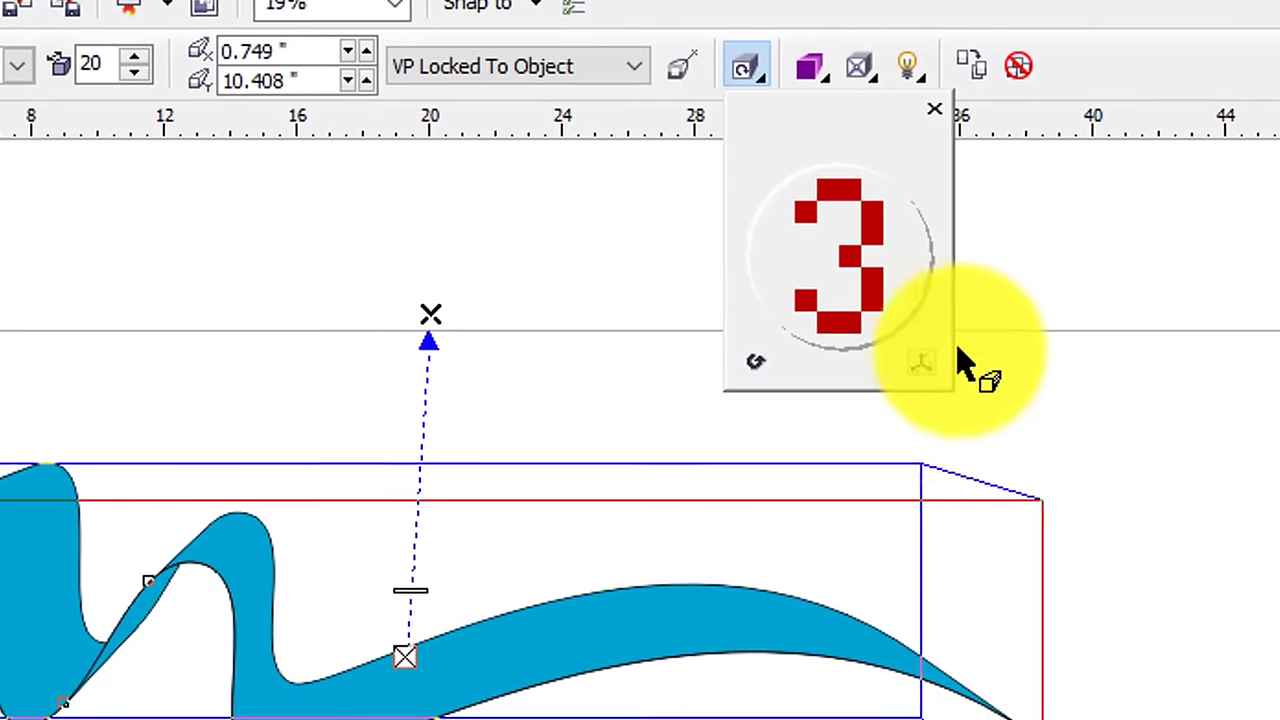
left_click(1041, 474)
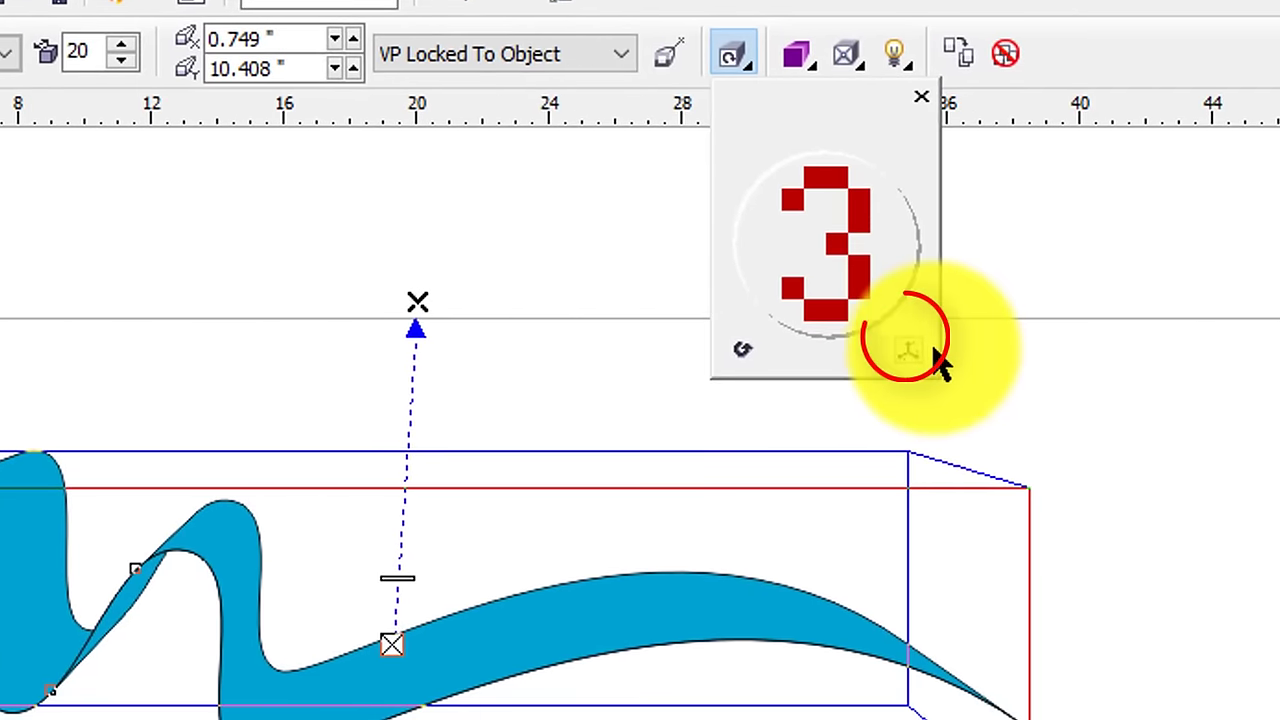
left_click(930, 352)
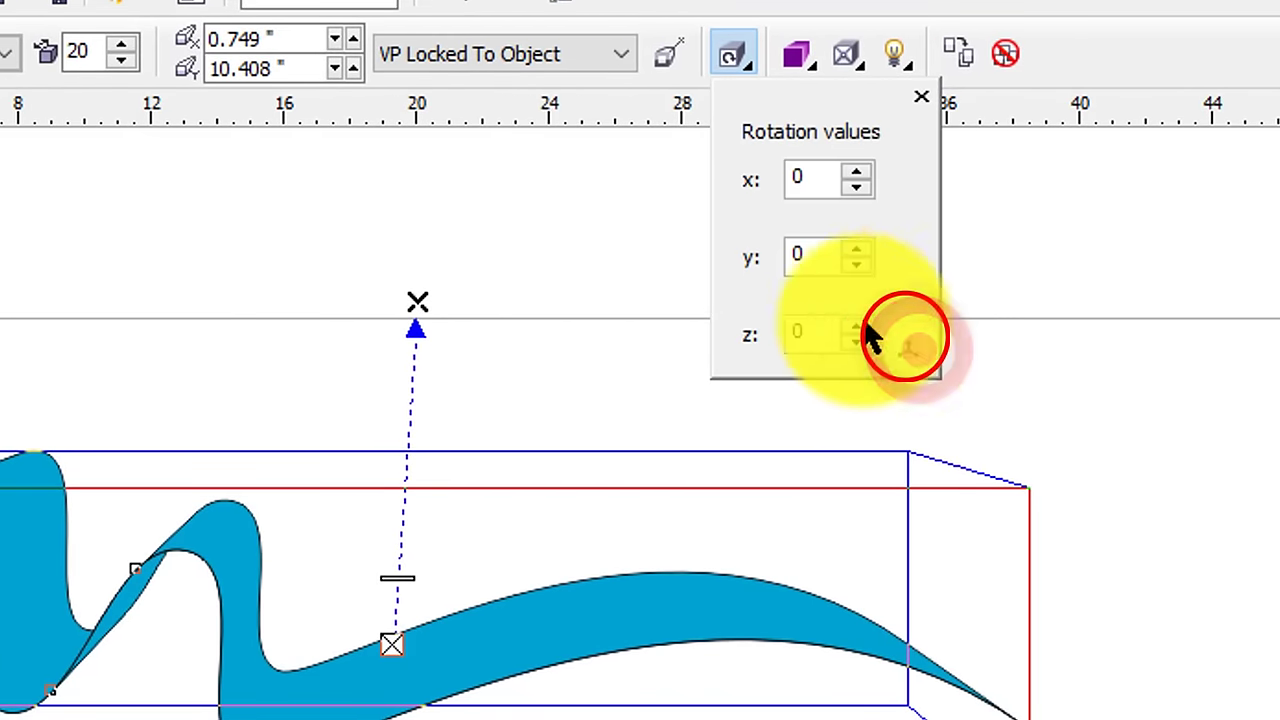
left_click(824, 179)
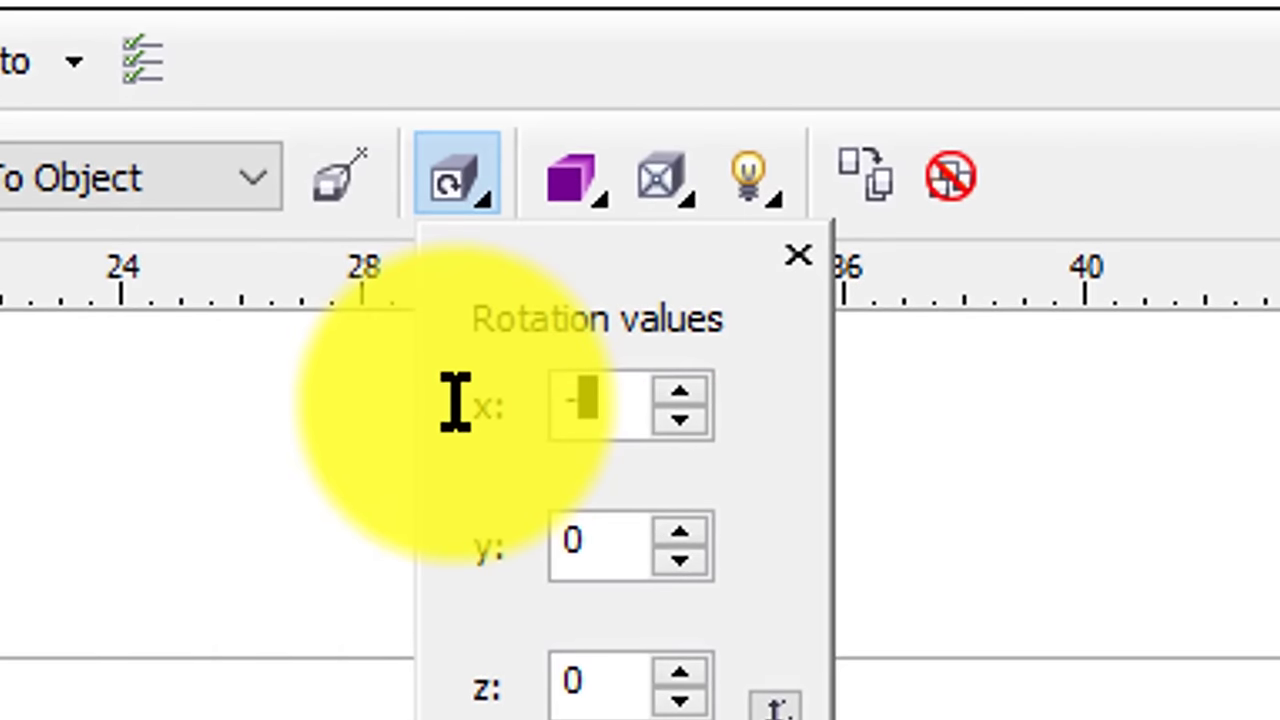
key("Return")
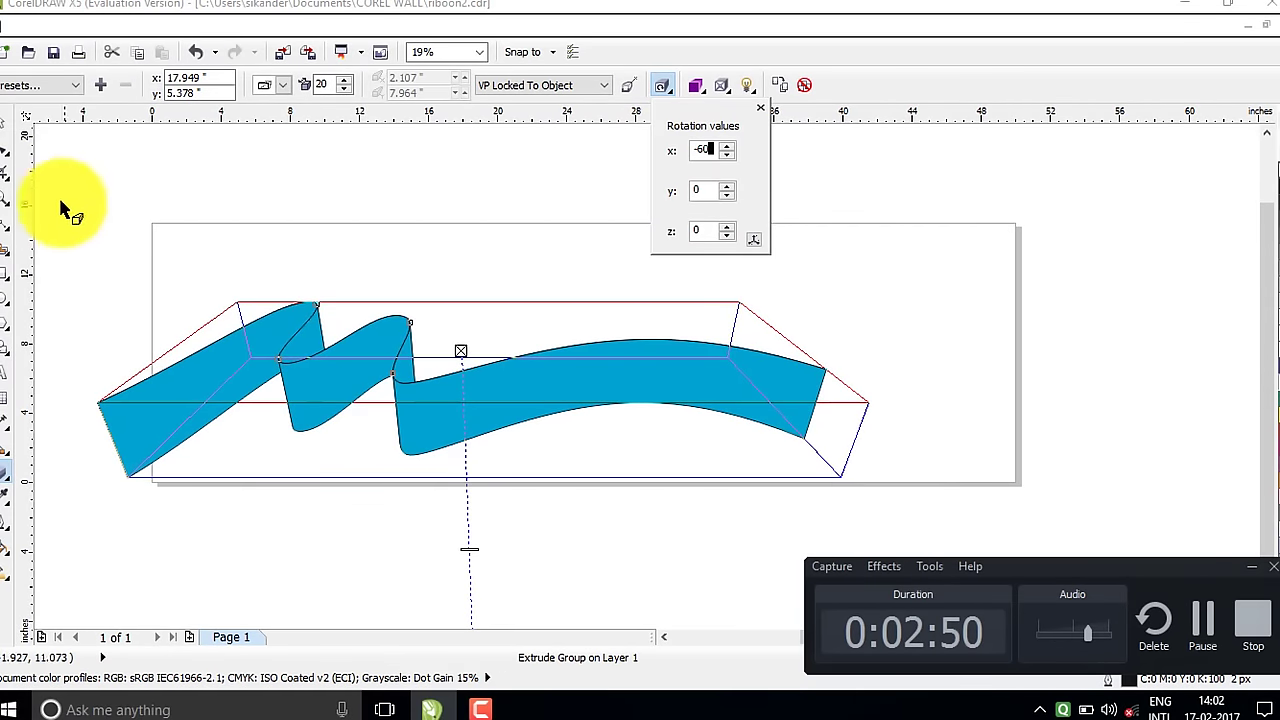
left_click(6, 120)
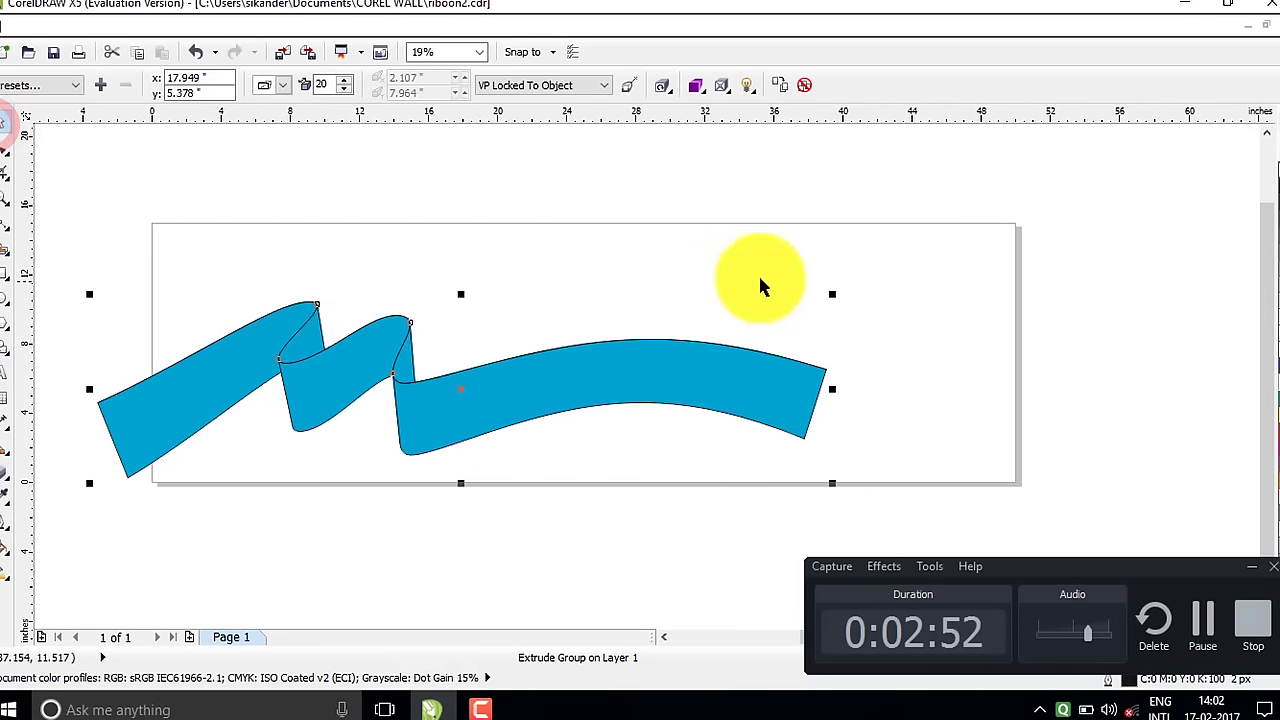
Break the extrude group apart, then pull the original control curve off the ribbon and delete it
left_click(720, 262)
key("ctrl+k")
left_click(507, 400)
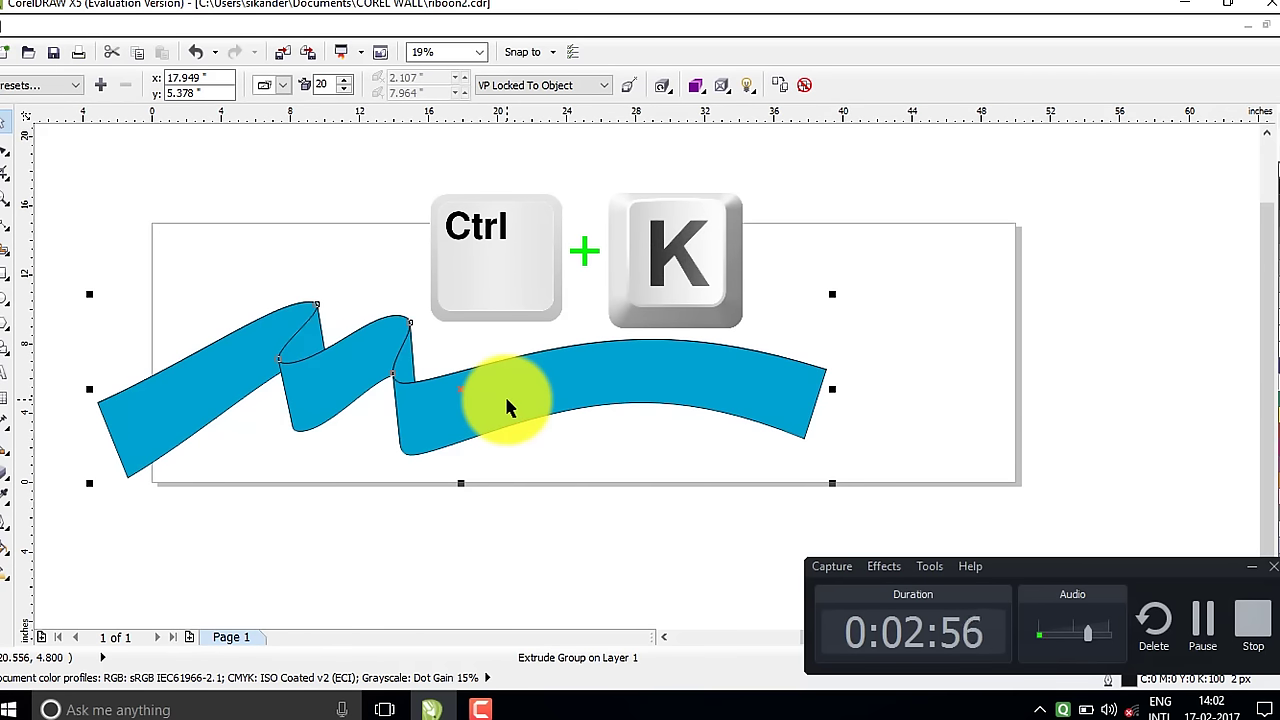
key("ctrl+k")
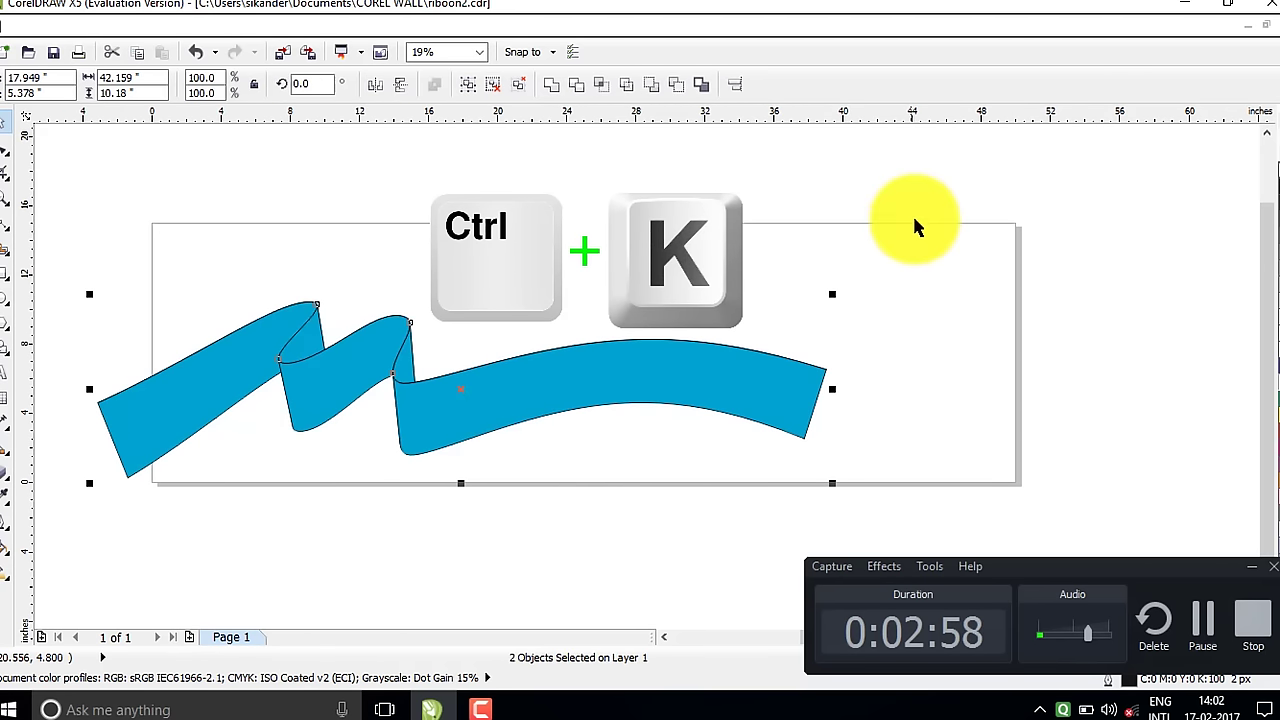
left_click(959, 164)
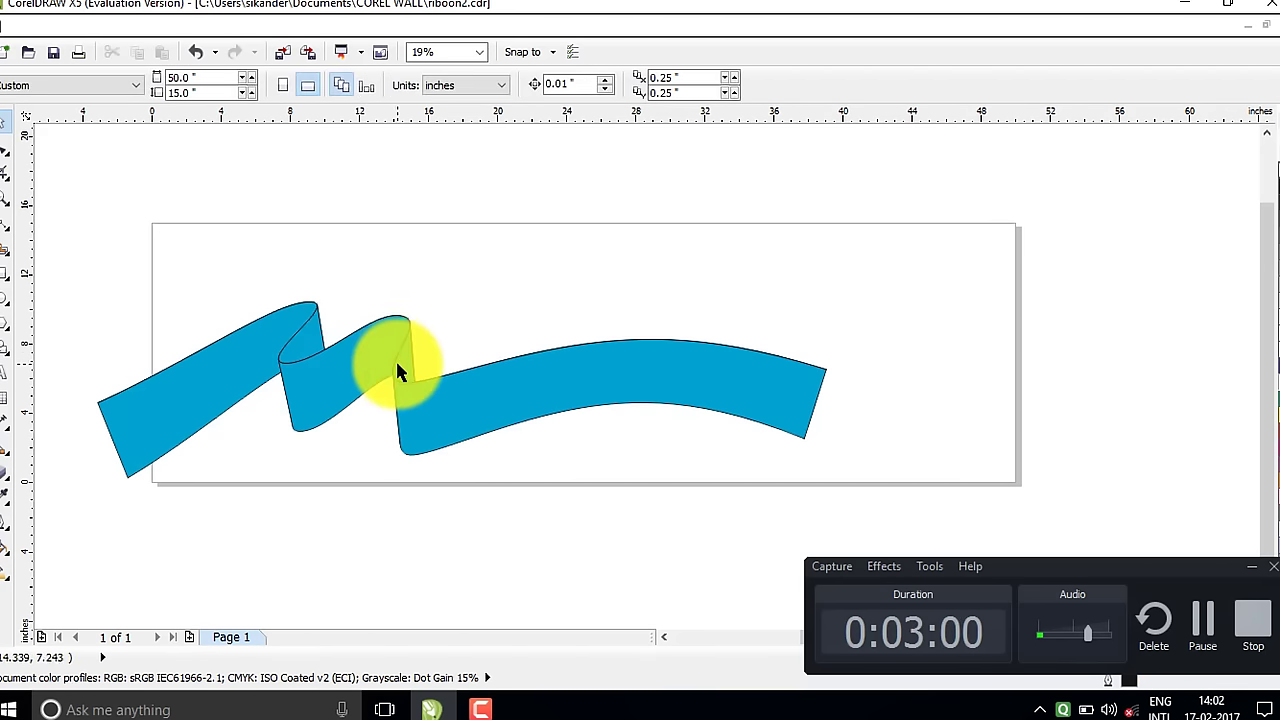
left_click_drag(396, 366, 671, 257)
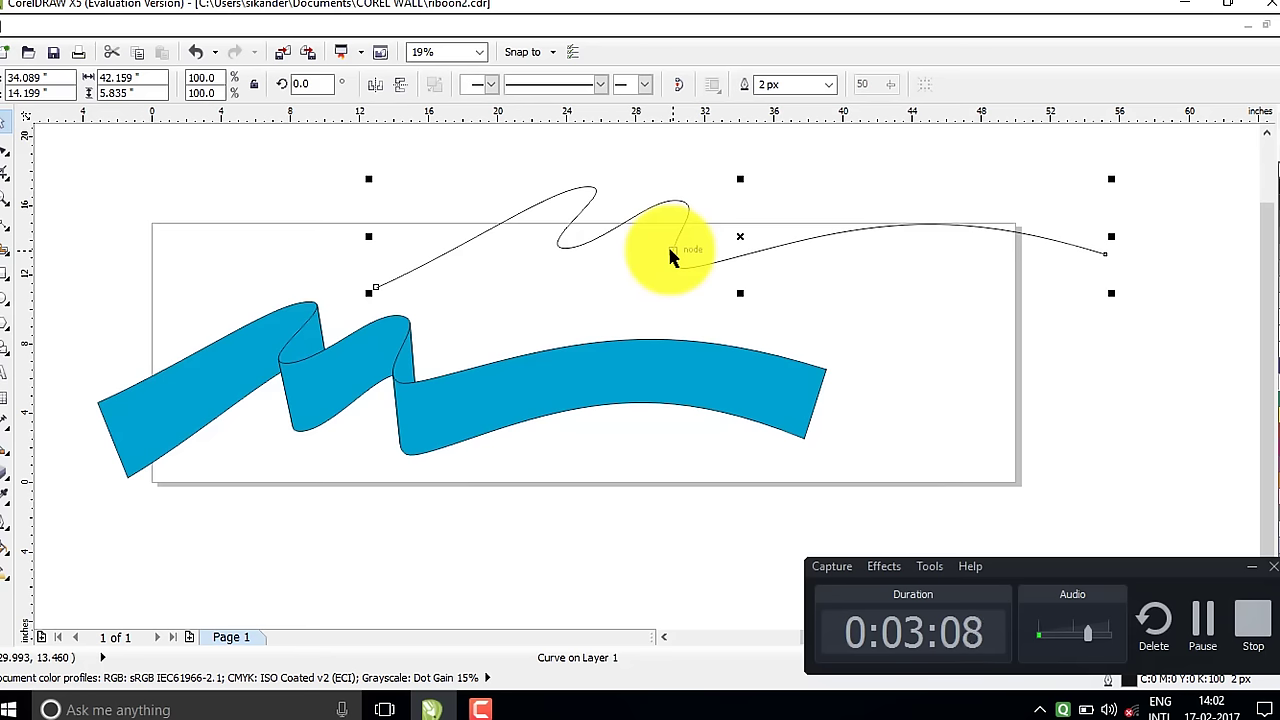
key("Delete")
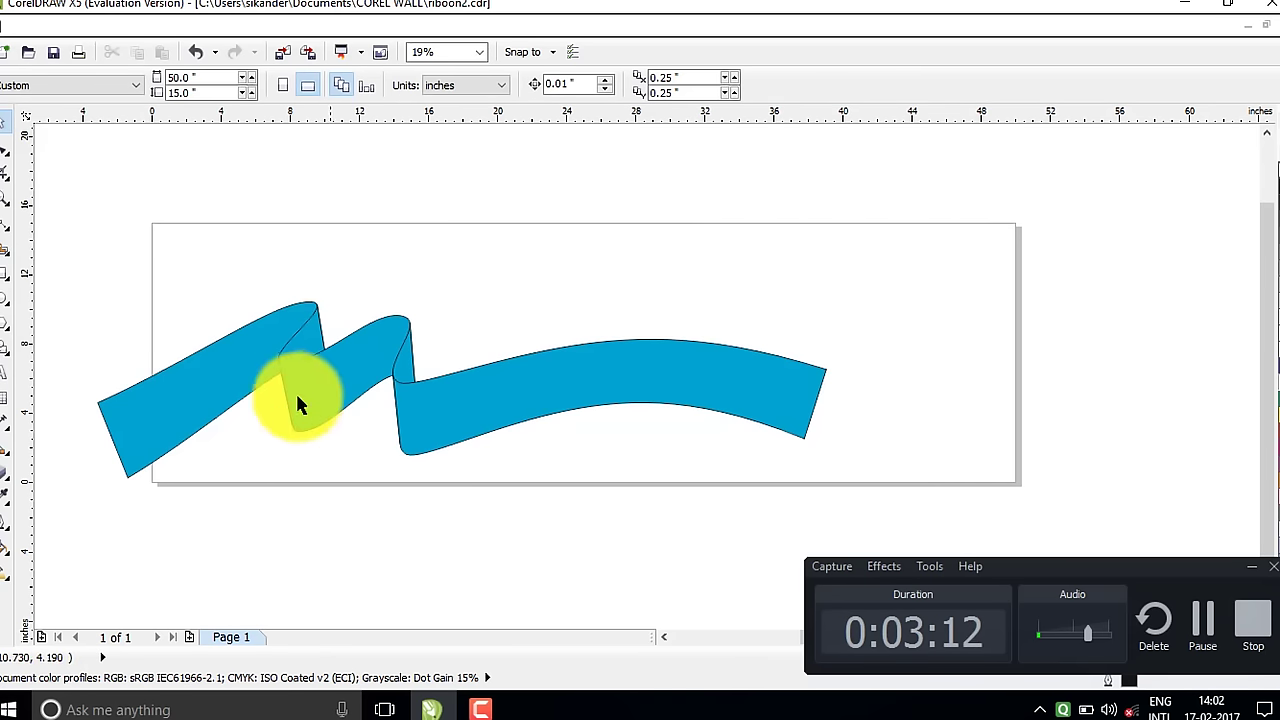
Ungroup the remaining ribbon faces into separate objects and clear the selection
left_click(210, 373)
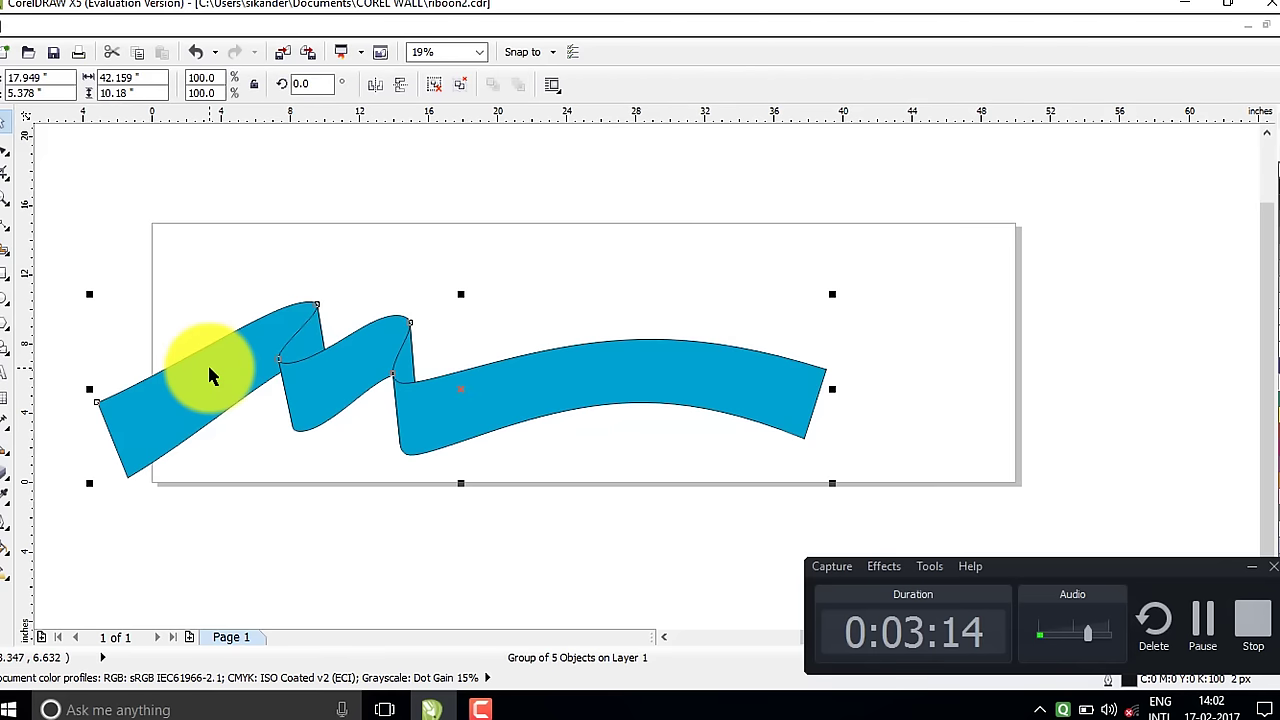
key("ctrl+u")
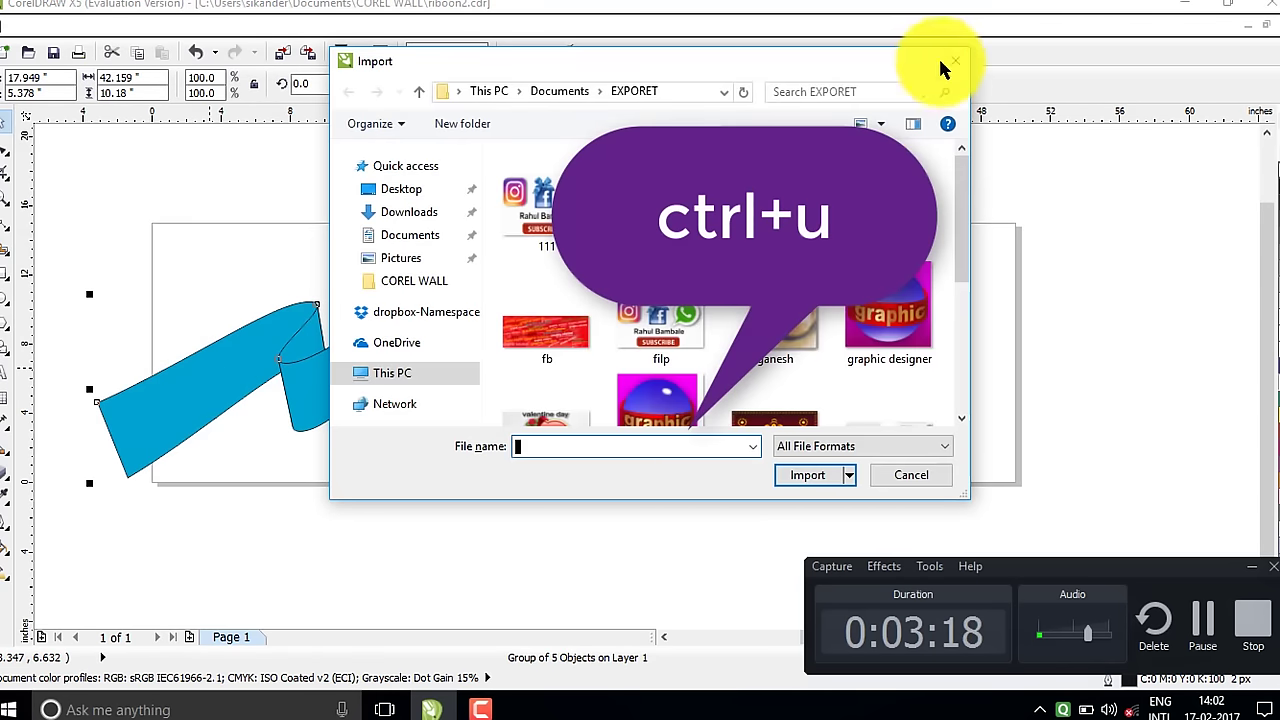
left_click(950, 64)
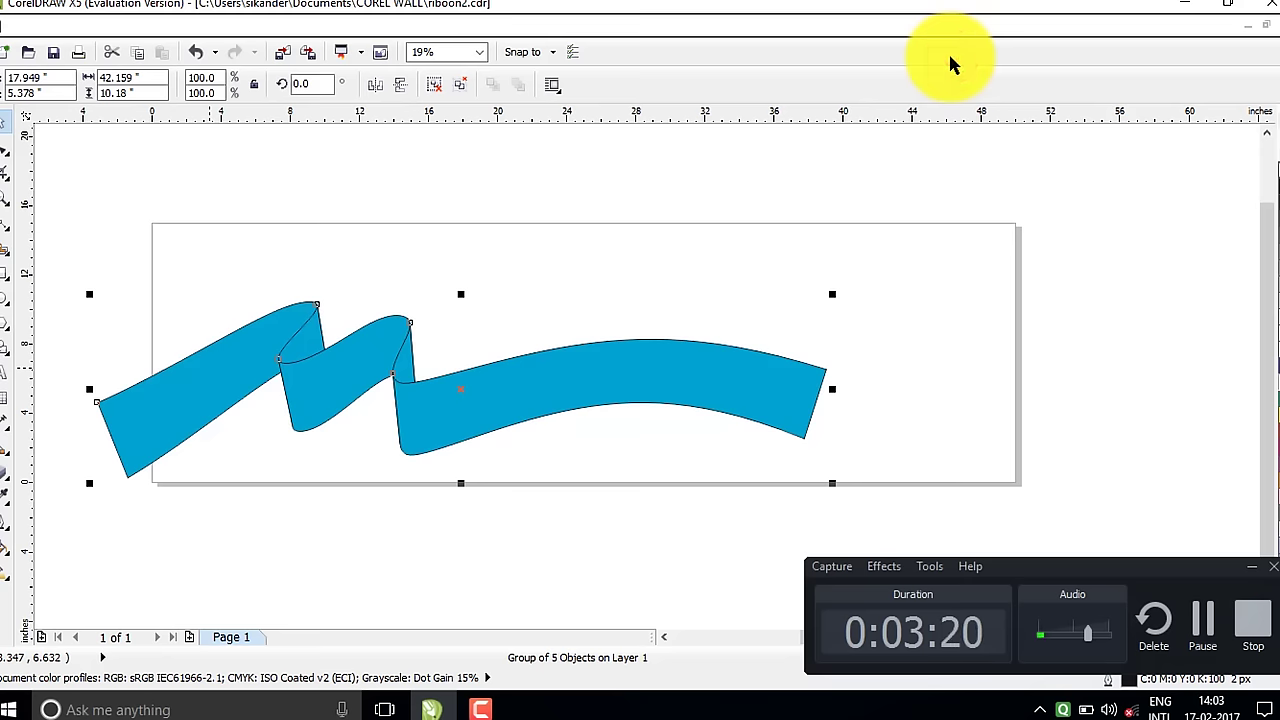
key("ctrl+u")
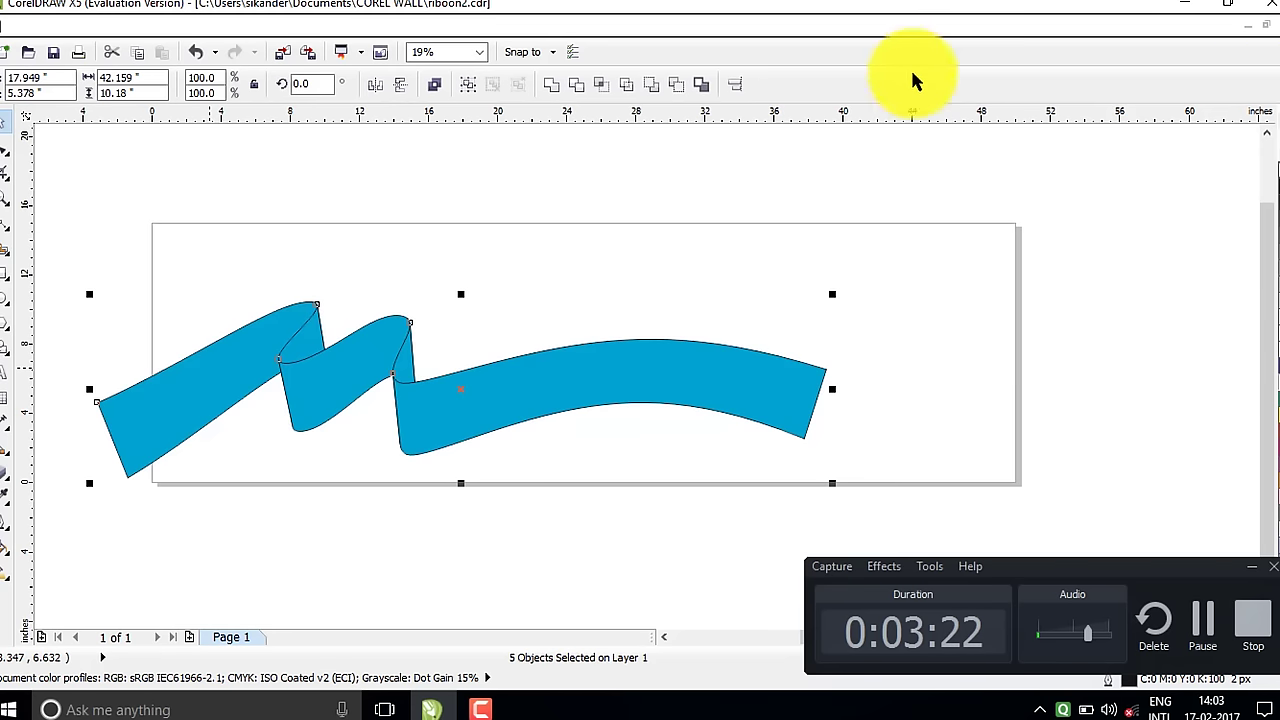
left_click(287, 189)
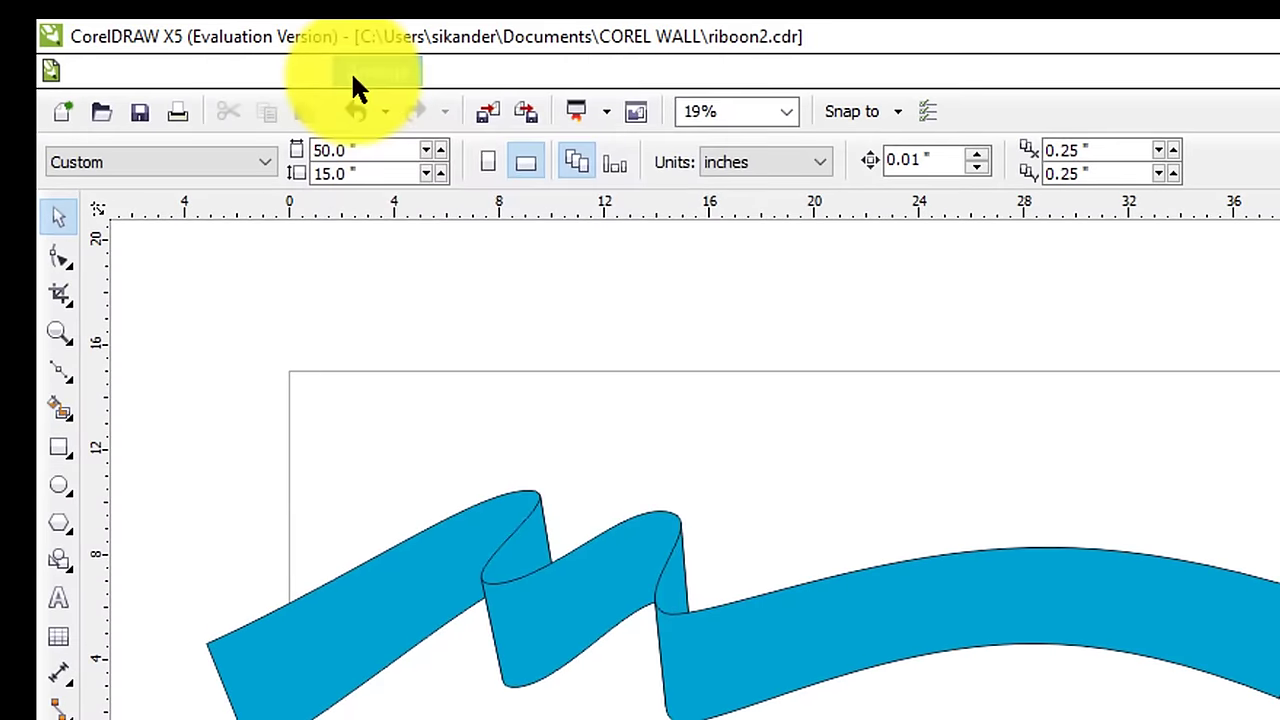
left_click(352, 76)
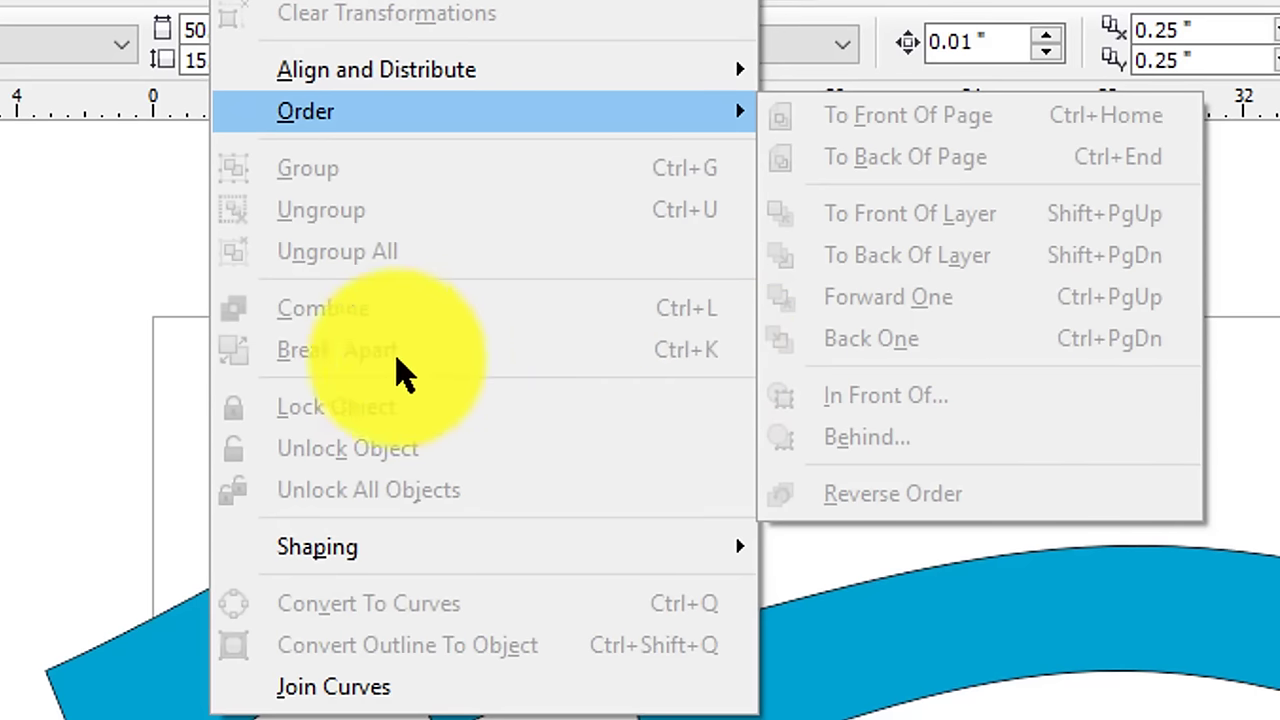
left_click(90, 335)
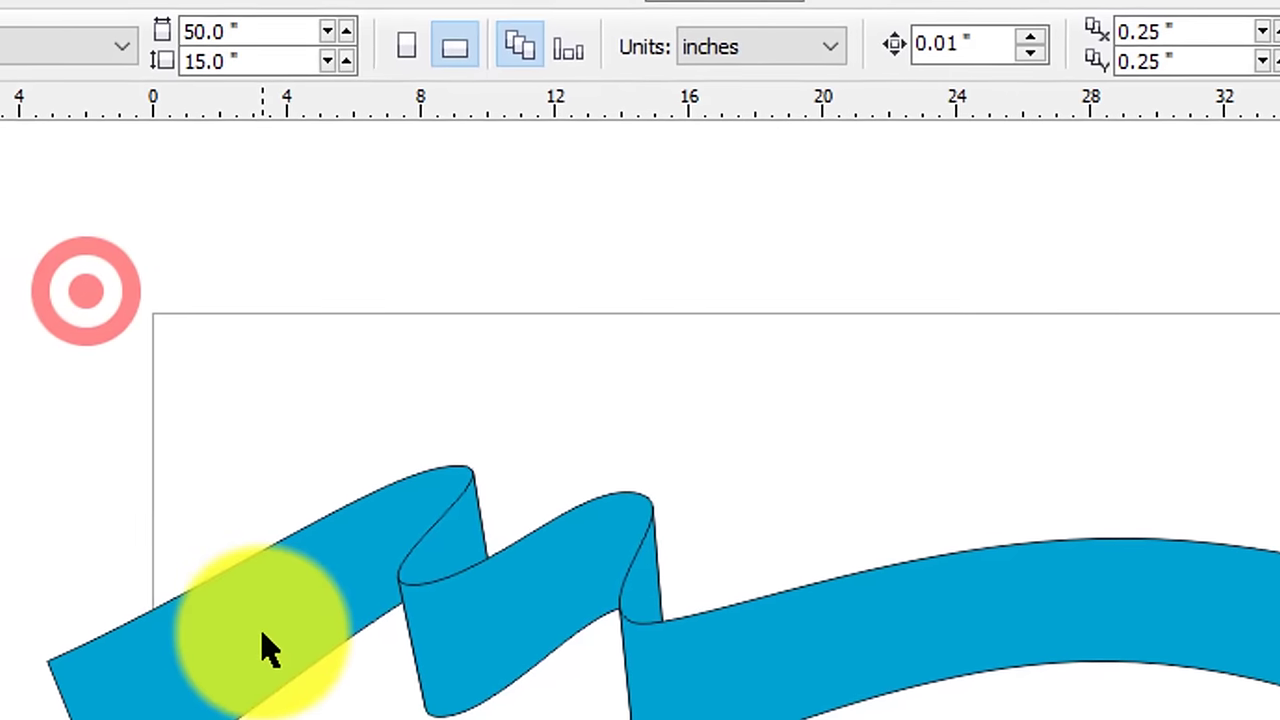
Start a custom linear fountain fill on the ribbon's leftmost segment, with cyan-blue as its end colour
left_click(261, 645)
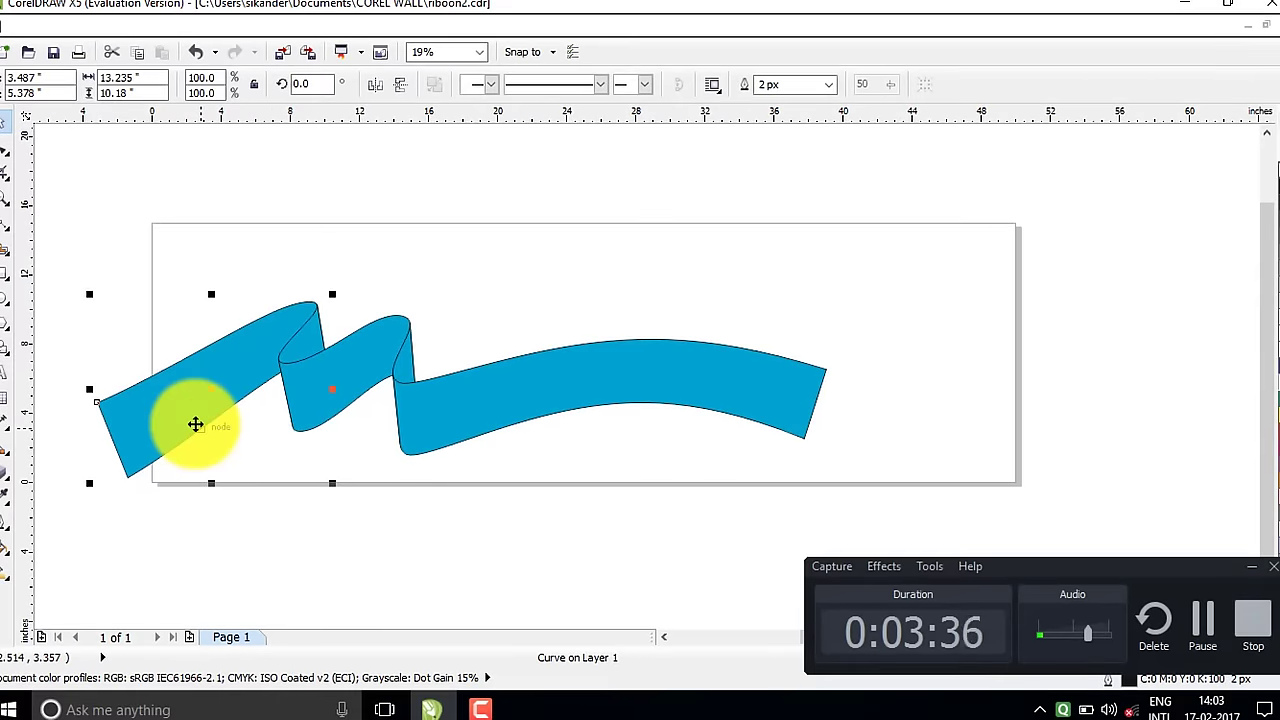
key("F11")
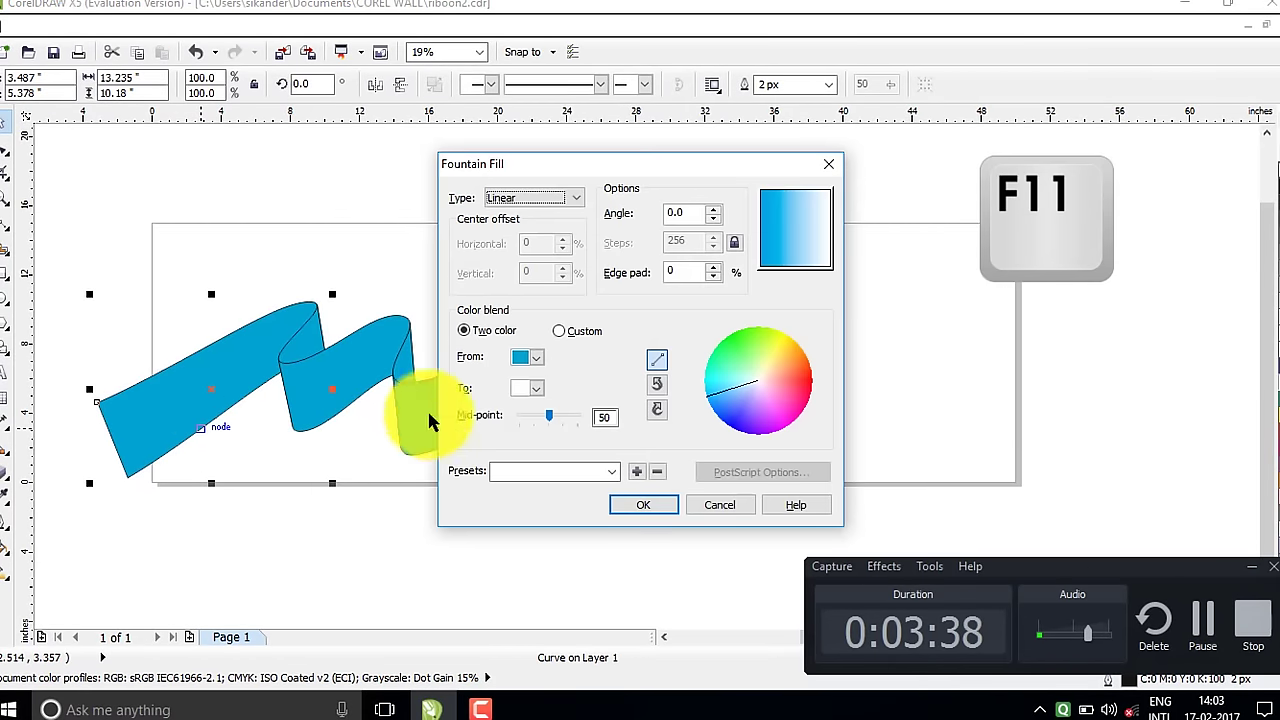
left_click(556, 331)
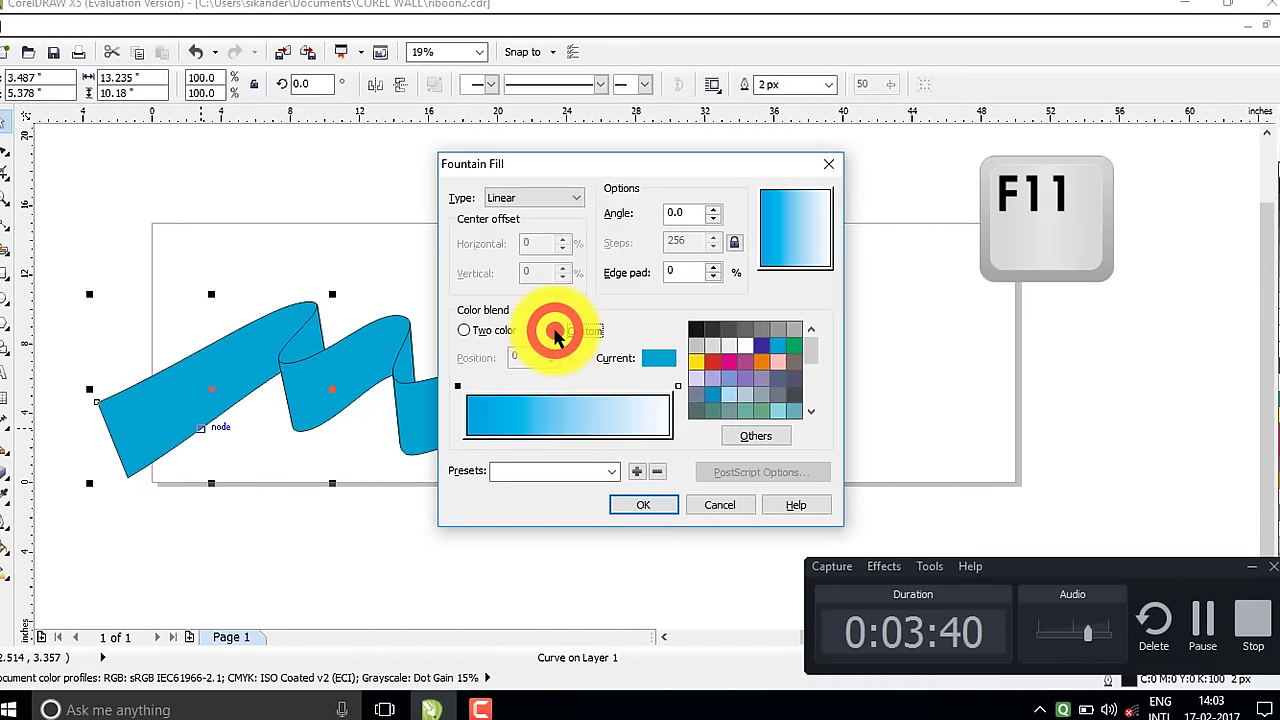
left_click(678, 386)
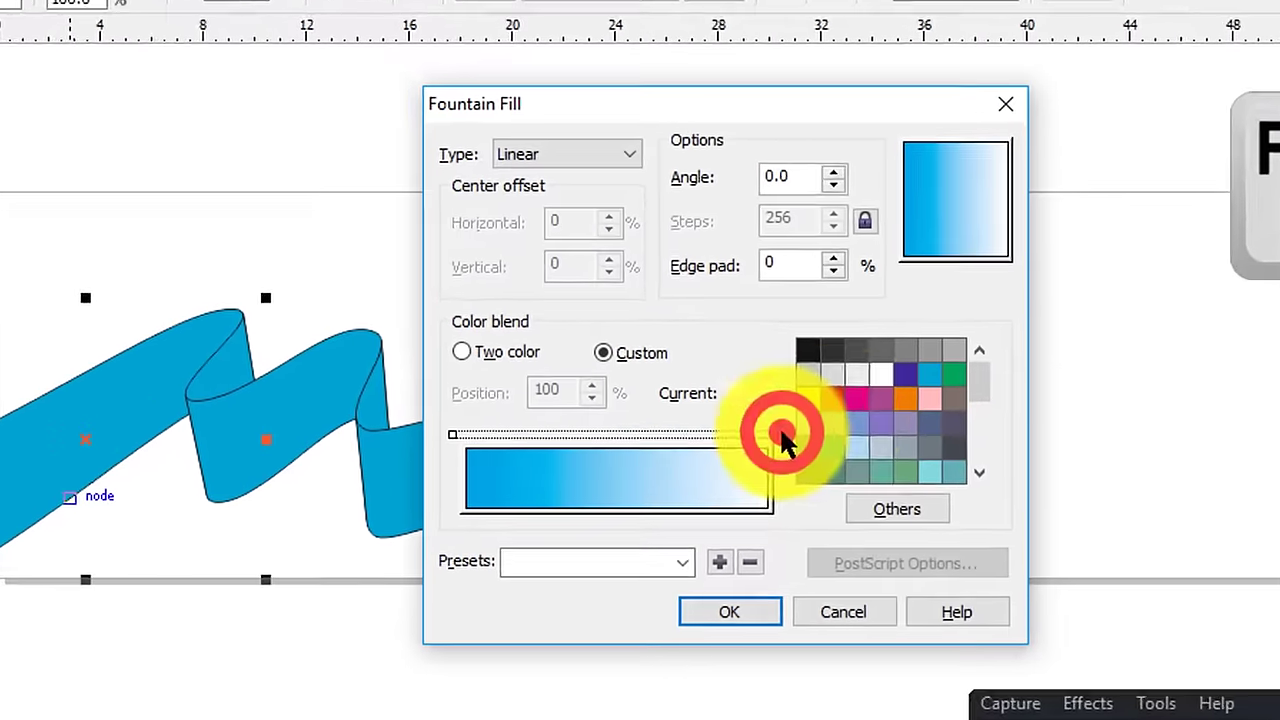
left_click(779, 345)
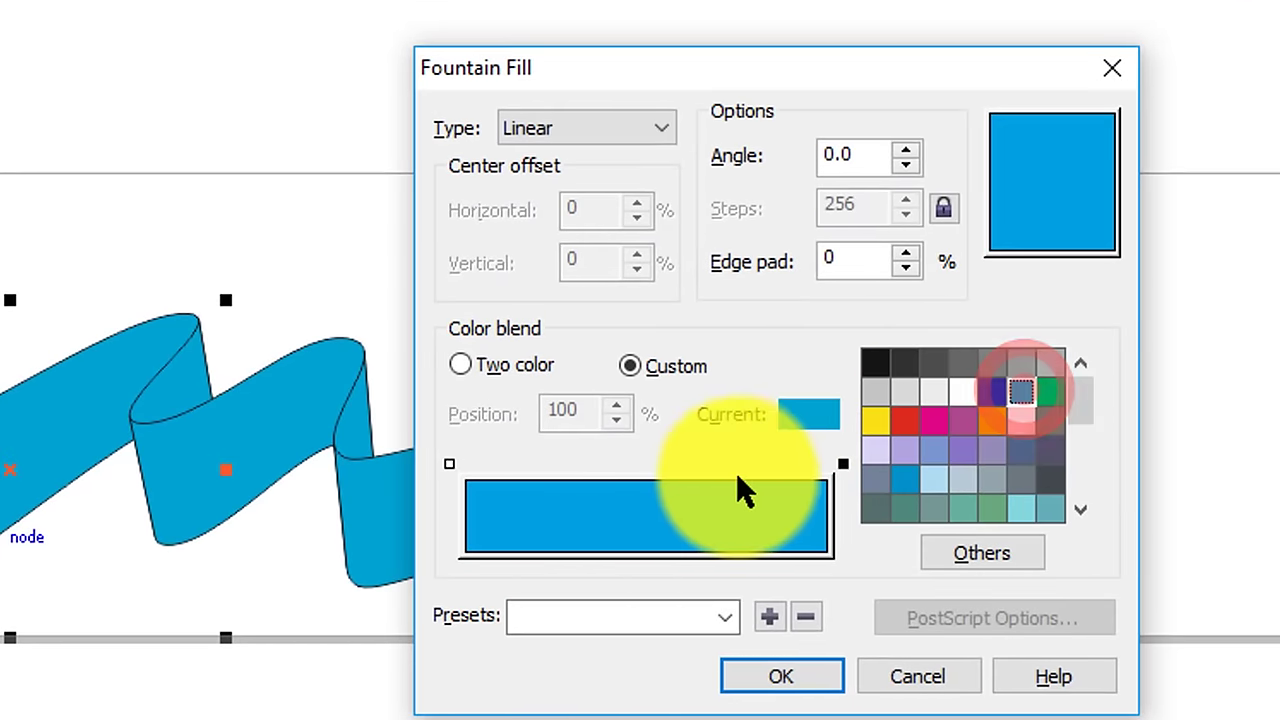
Add gradient stops at 82, 51 and 17 percent, colour the 82 and 17 percent stops white, and apply the fill
double_click(765, 465)
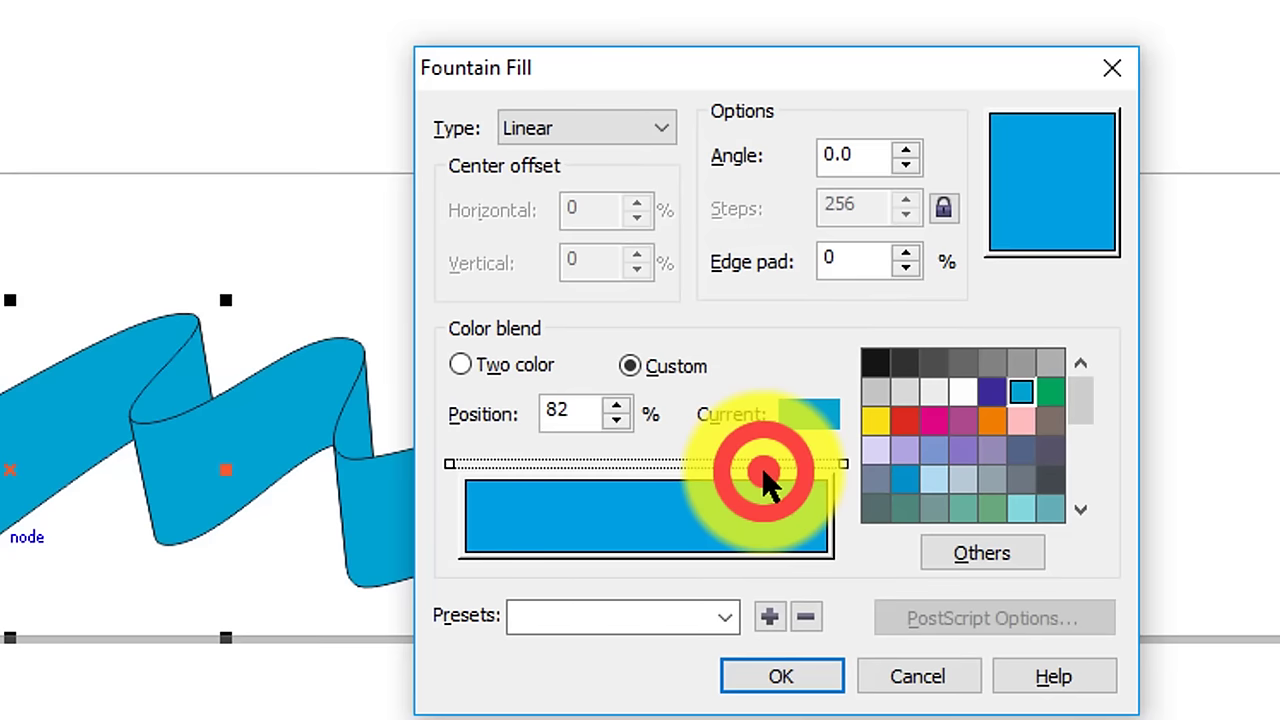
double_click(650, 465)
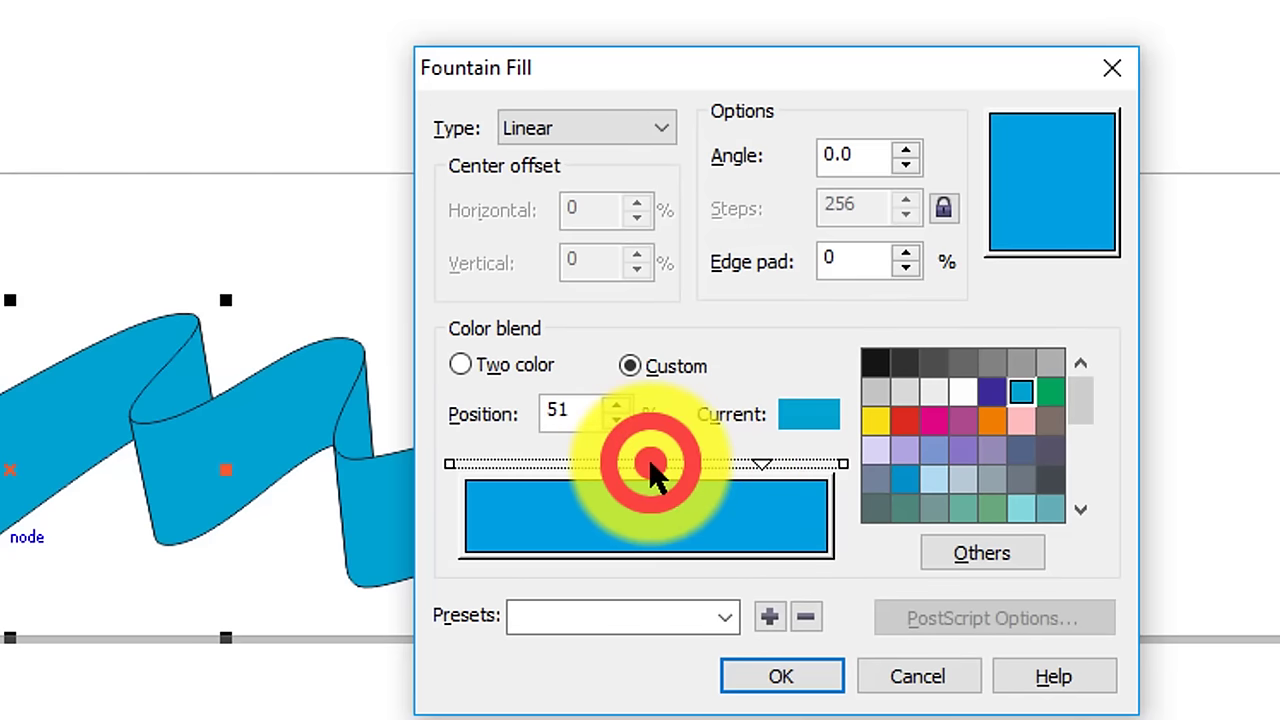
double_click(525, 465)
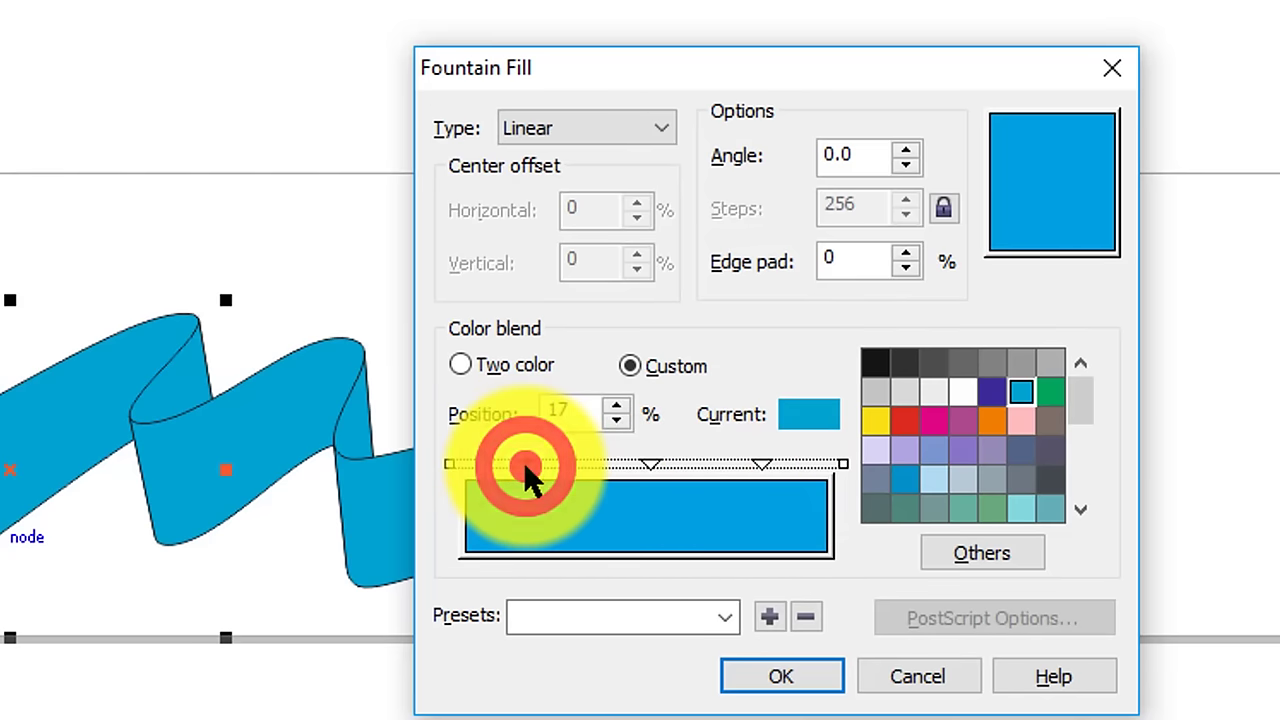
left_click(760, 465)
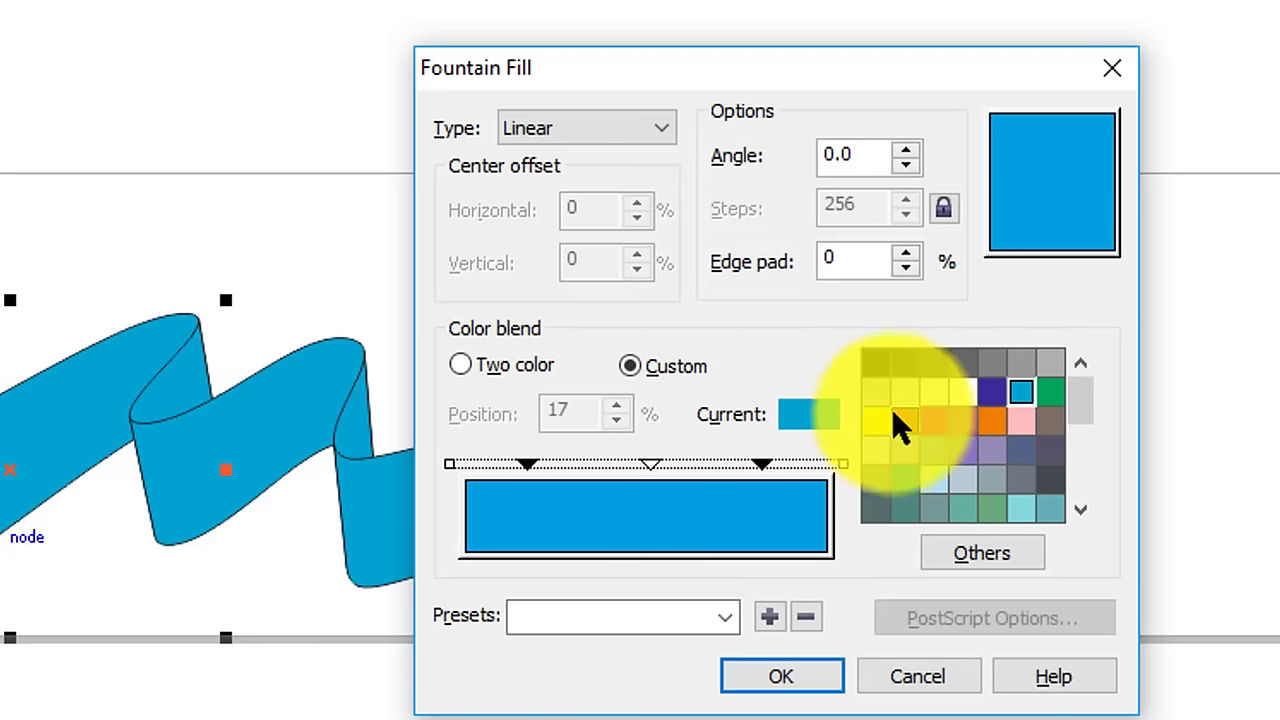
left_click(963, 396)
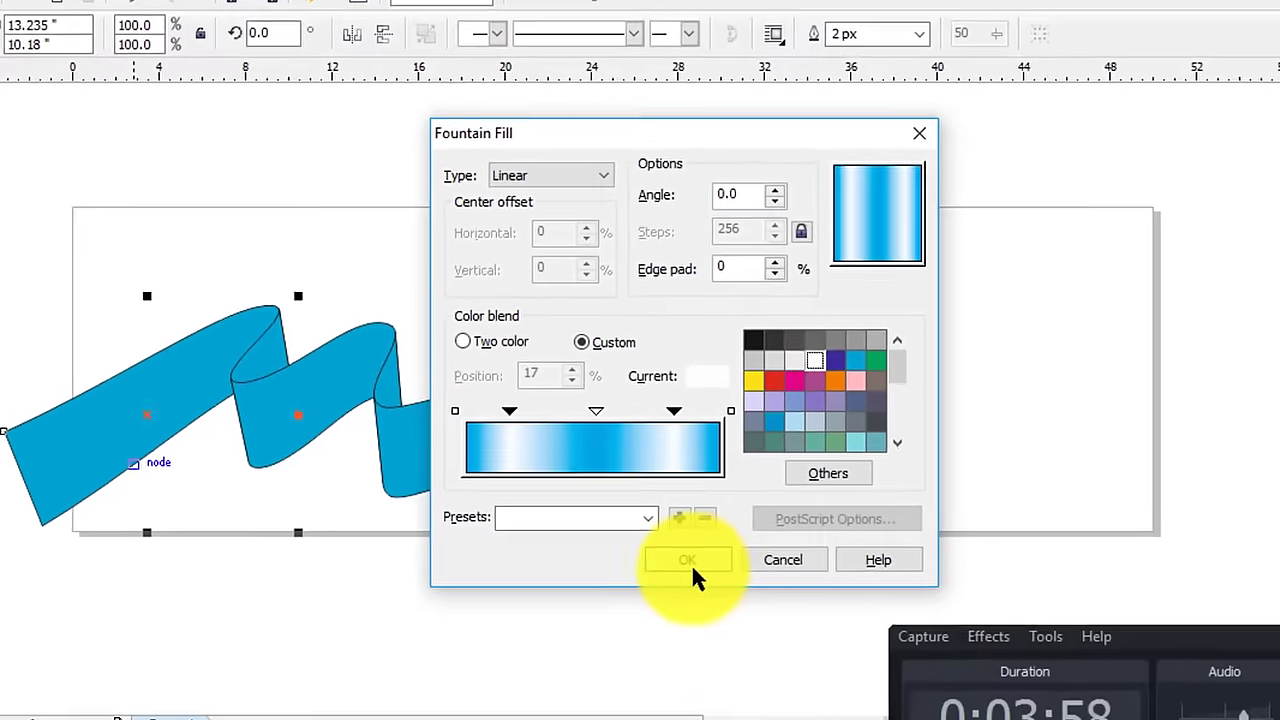
left_click(689, 561)
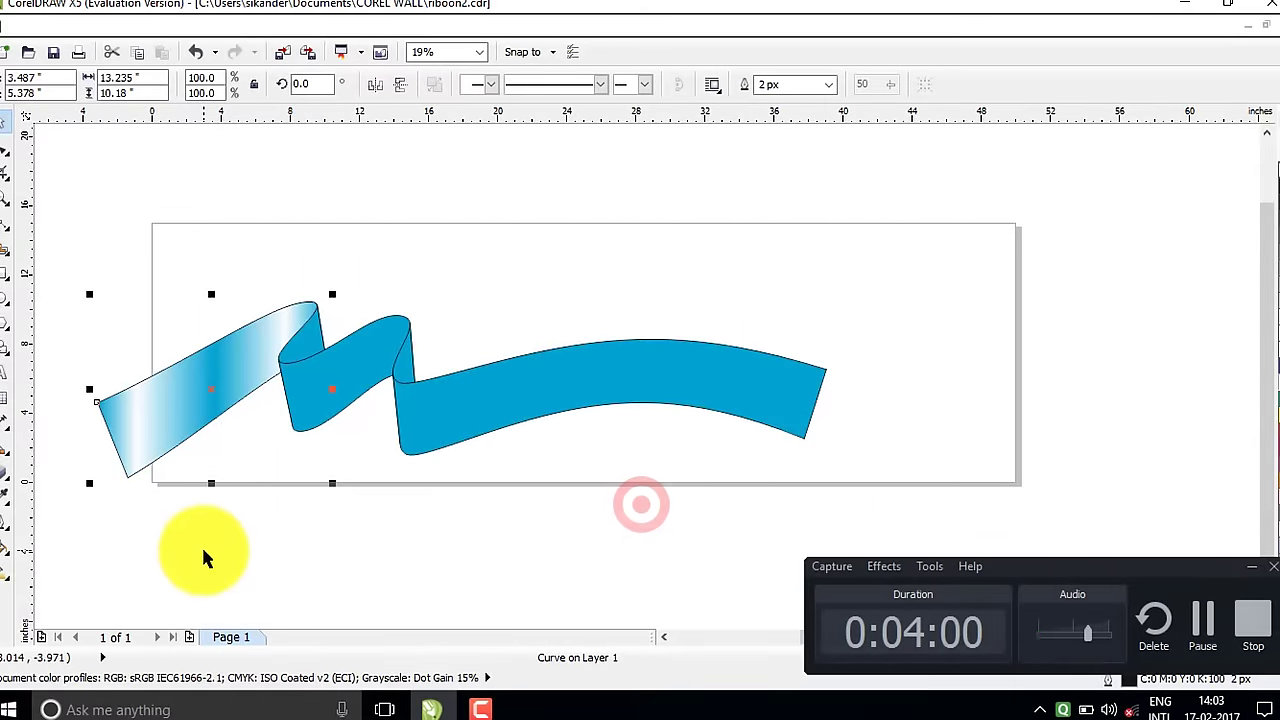
Angle the leftmost segment's gradient to about 36 degrees, running from its short outer edge to just beyond the first peak
key("g")
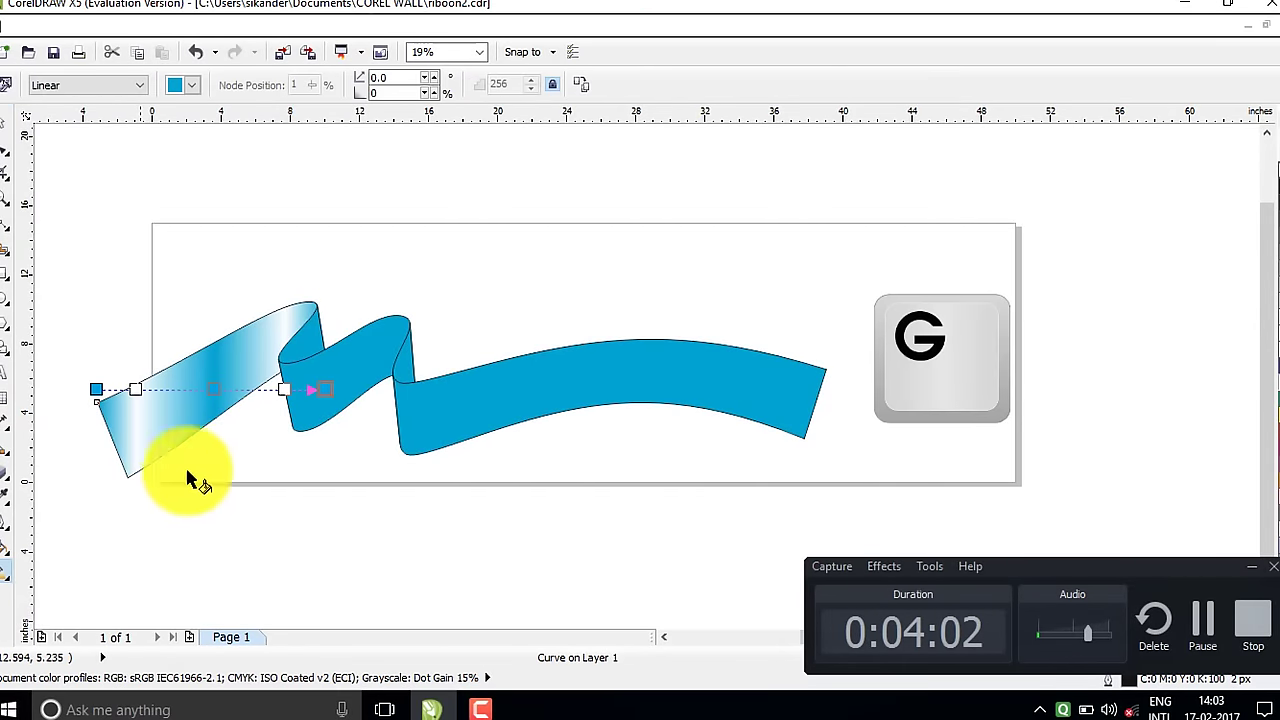
left_click_drag(329, 378, 344, 270)
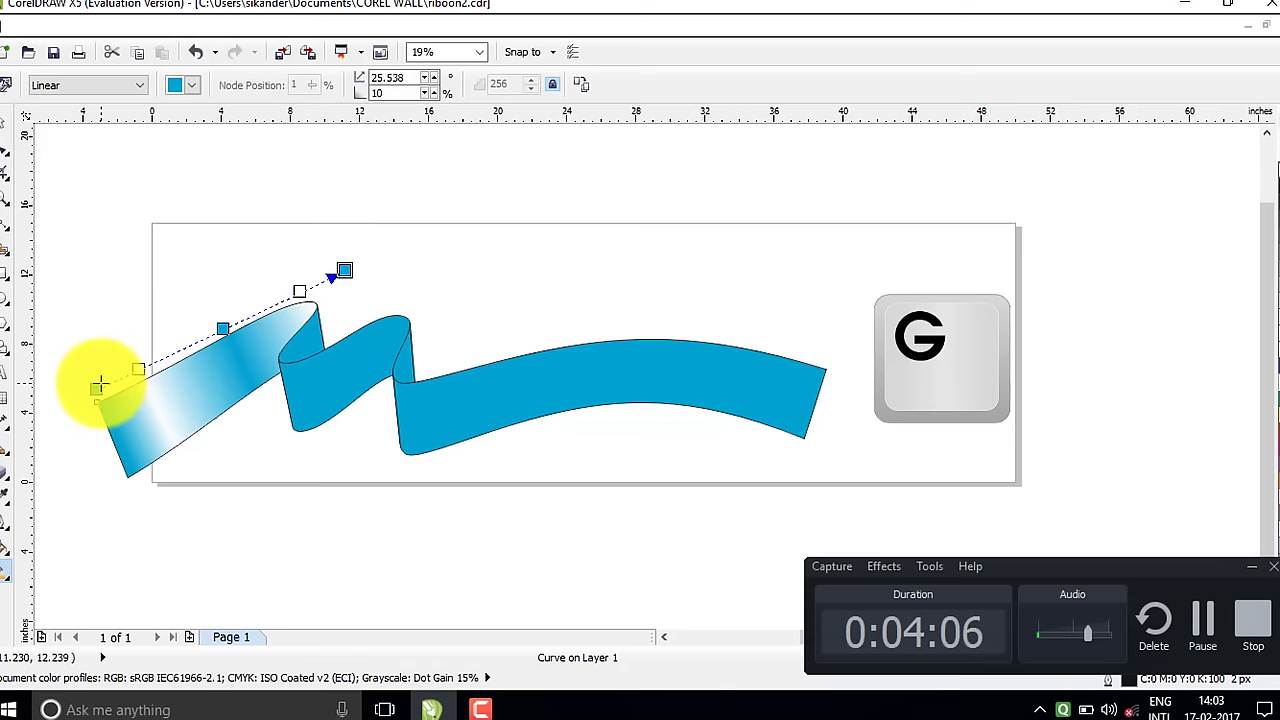
left_click_drag(98, 390, 111, 438)
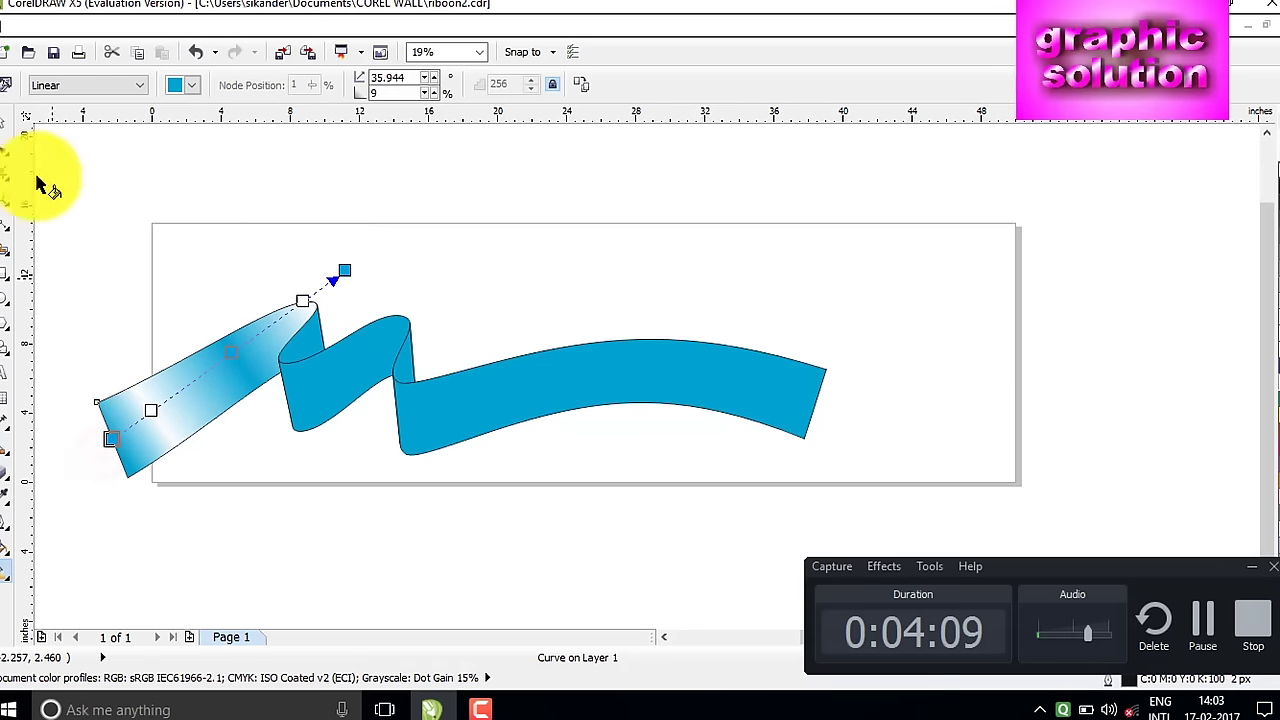
left_click(5, 115)
Cut a V-shaped notch into the ribbon's left end by adding a node mid-edge and moving it inward
scroll(80, 412, "up", 2)
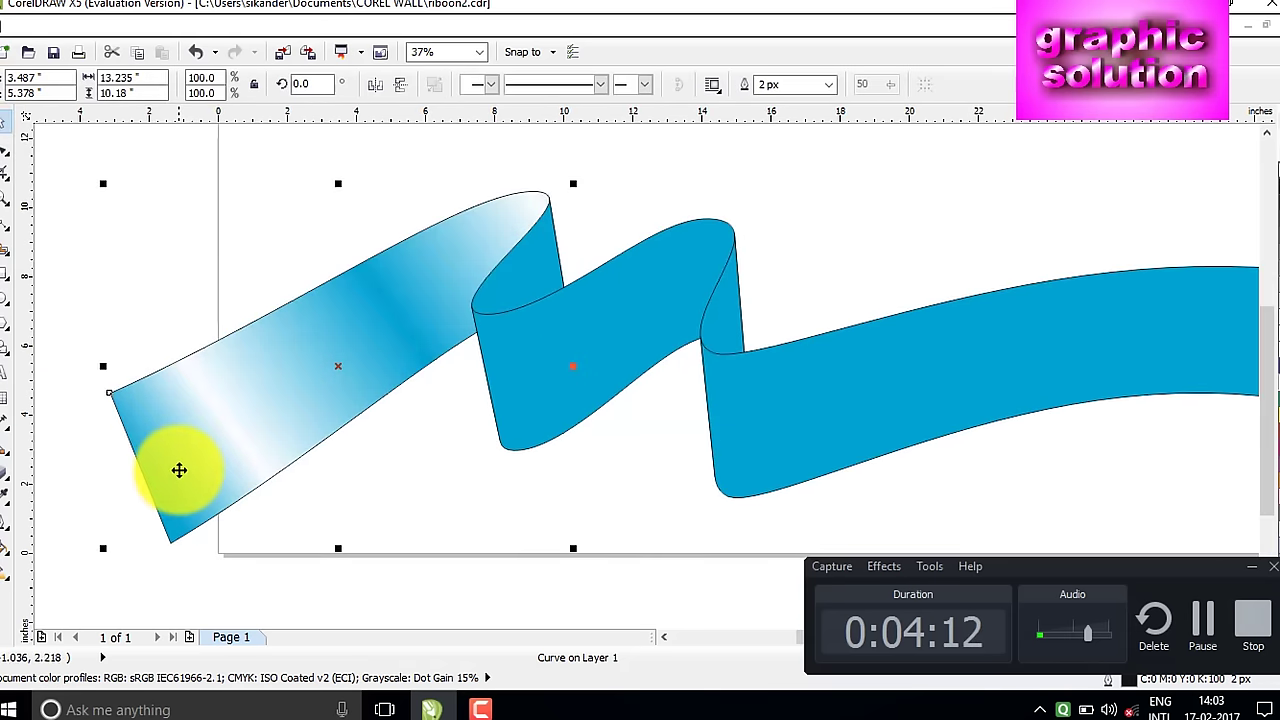
double_click(148, 478)
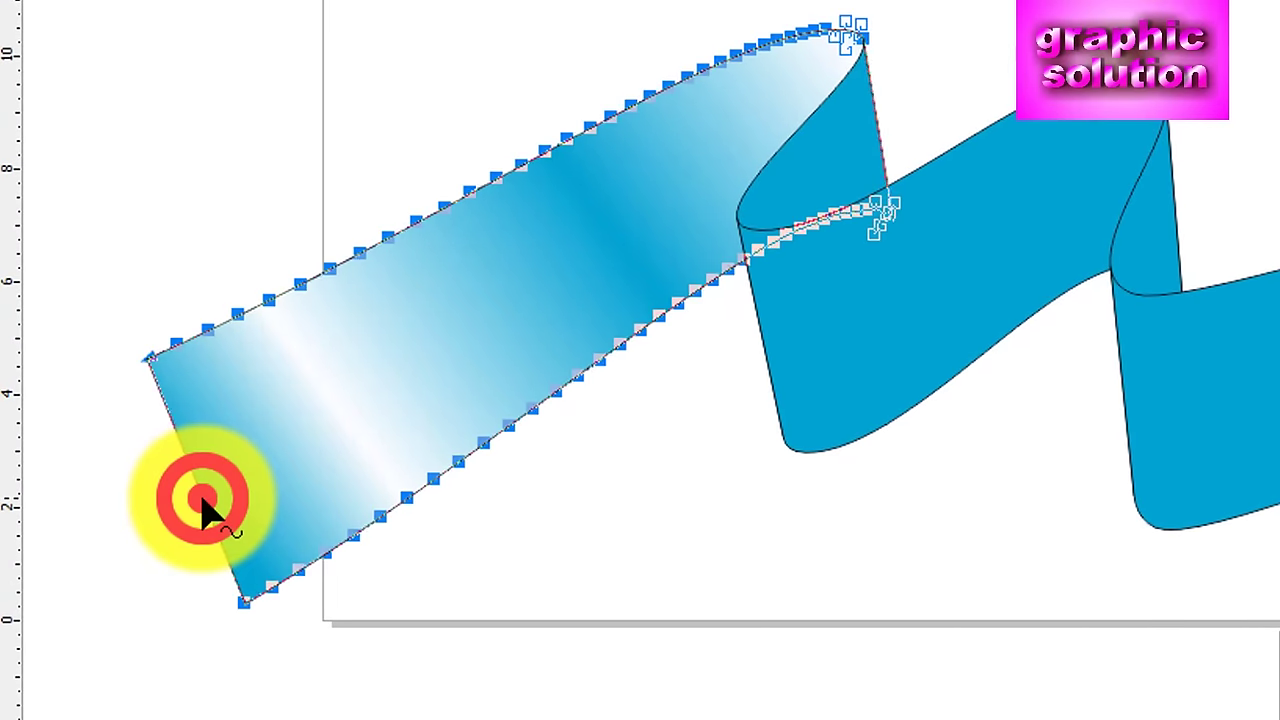
left_click_drag(206, 509, 443, 361)
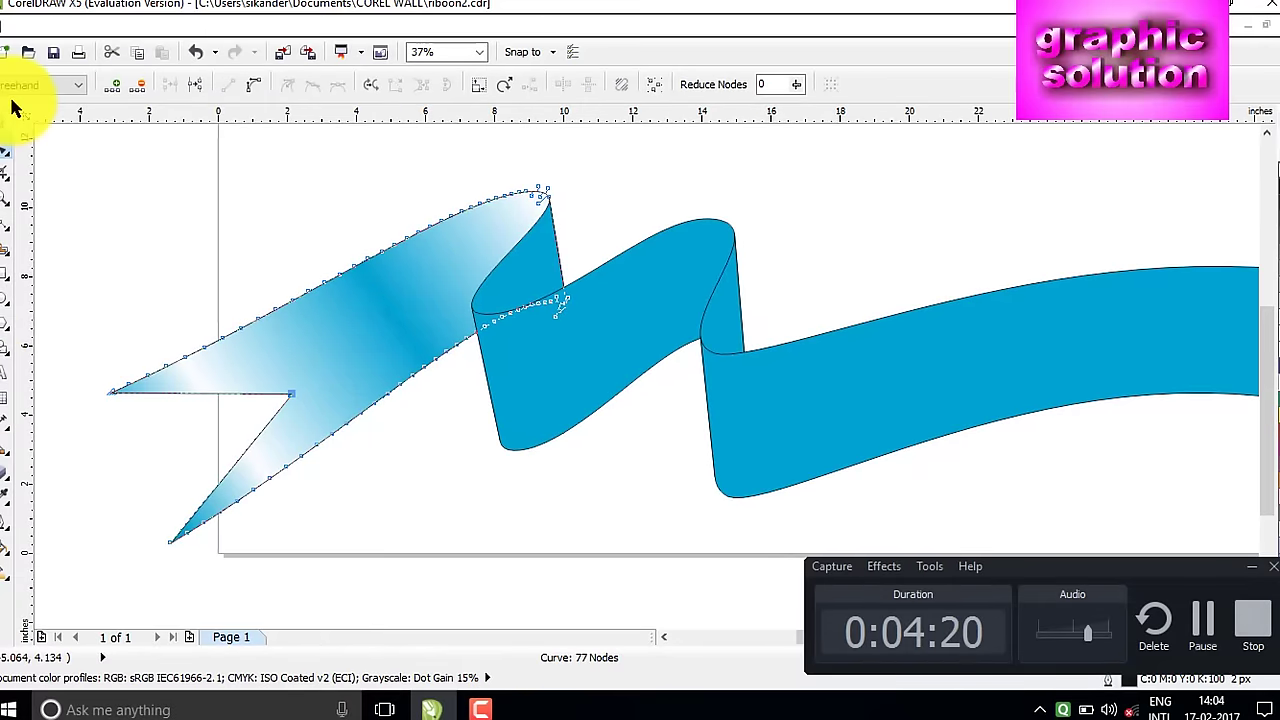
left_click(5, 122)
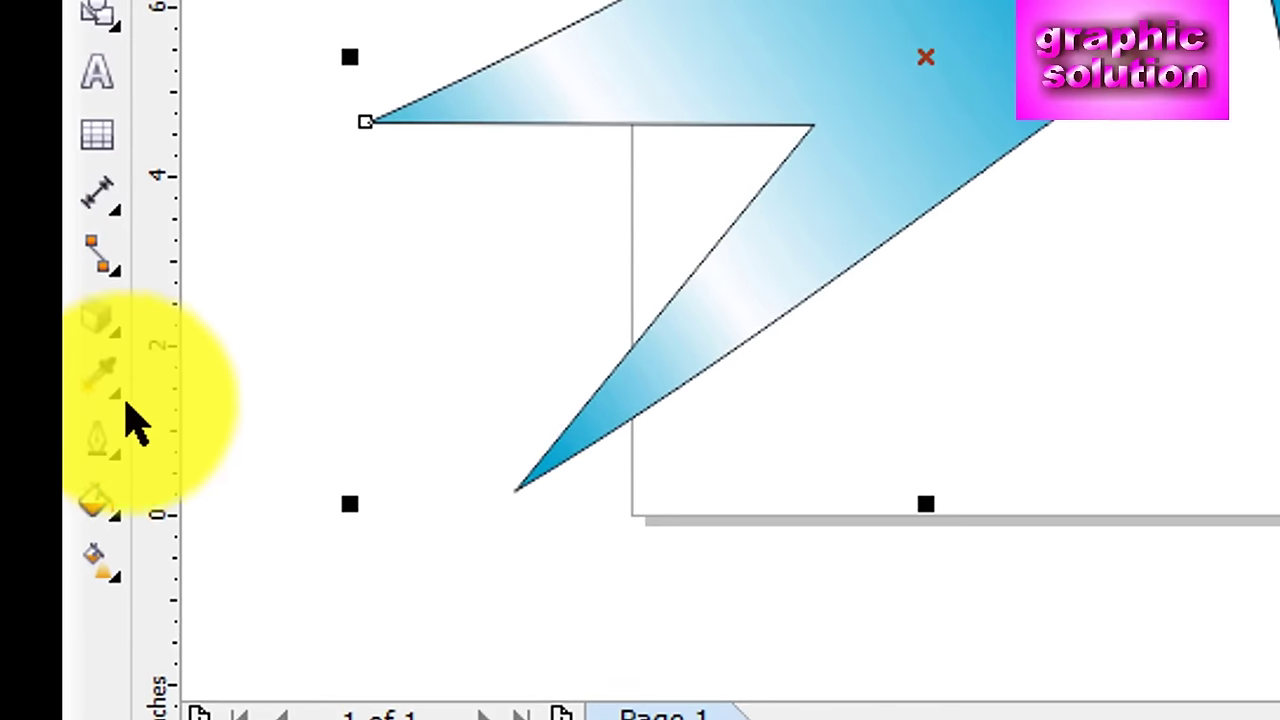
Copy the notched segment's gradient fill to the second segment, both inner folds and the long band with the Attributes Eyedropper
left_click(112, 380)
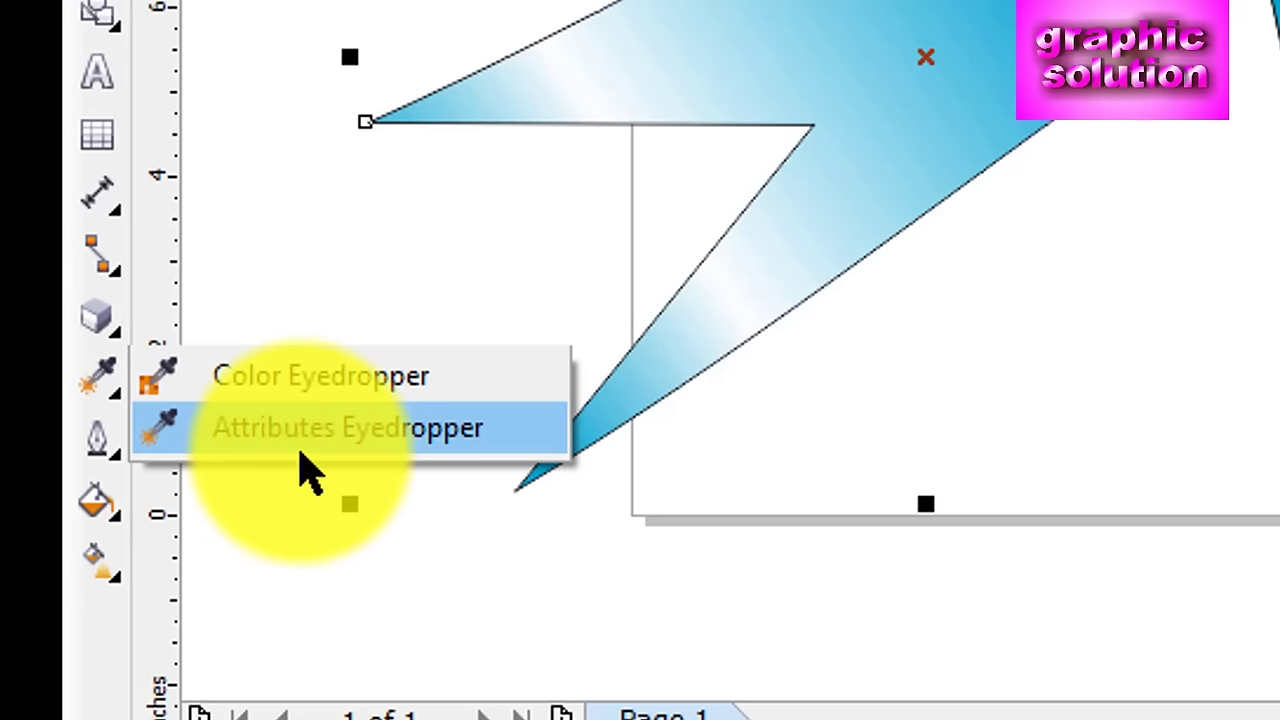
left_click(343, 440)
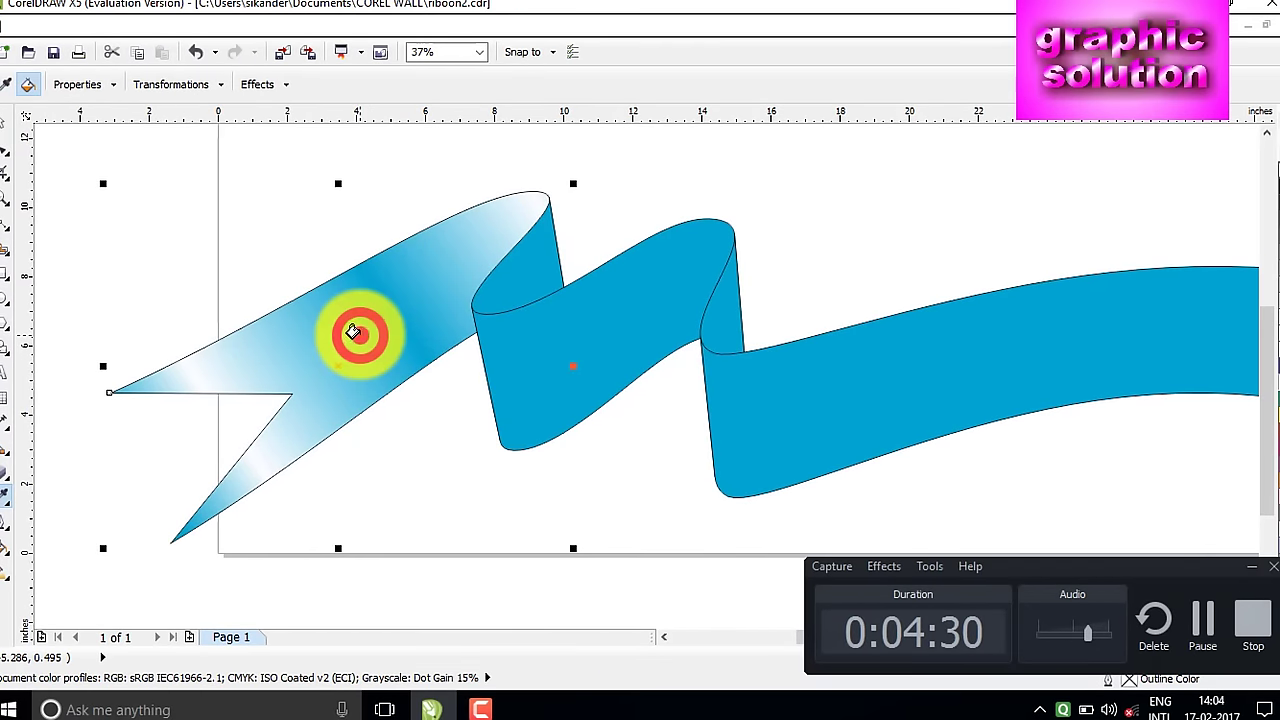
left_click(563, 360)
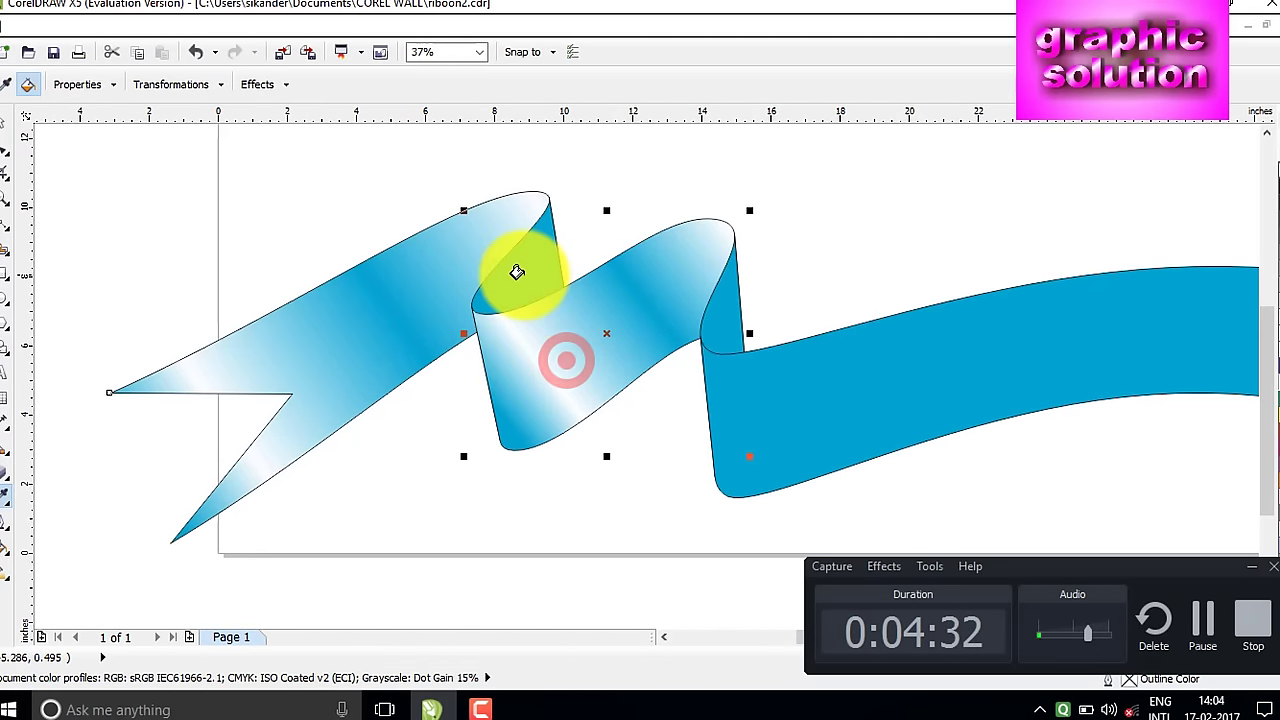
left_click(932, 377)
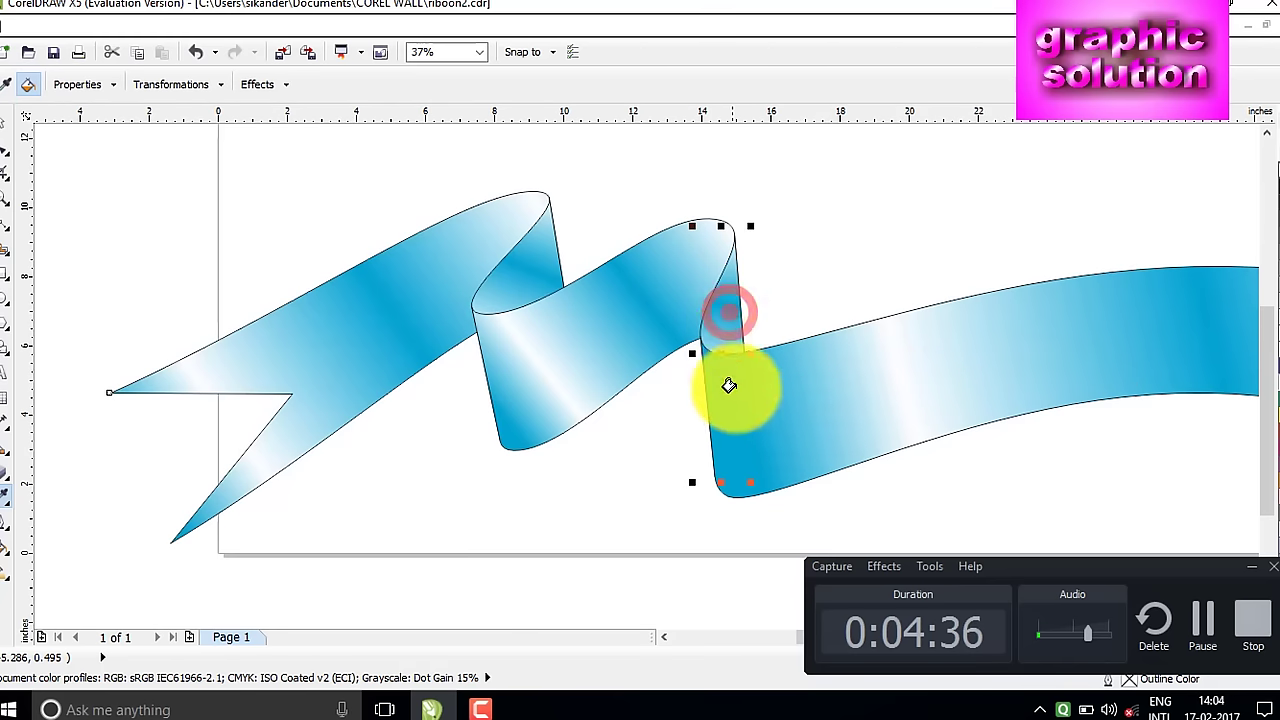
scroll(500, 457, "down", 3)
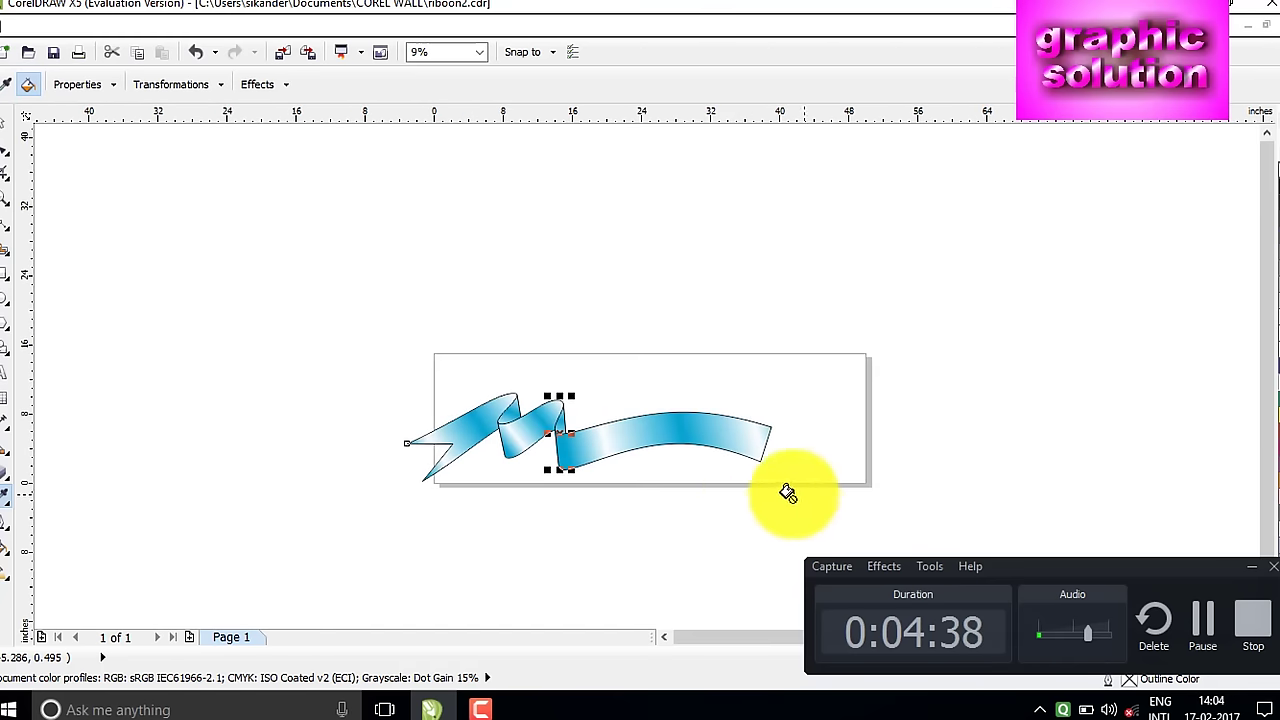
scroll(700, 475, "up", 2)
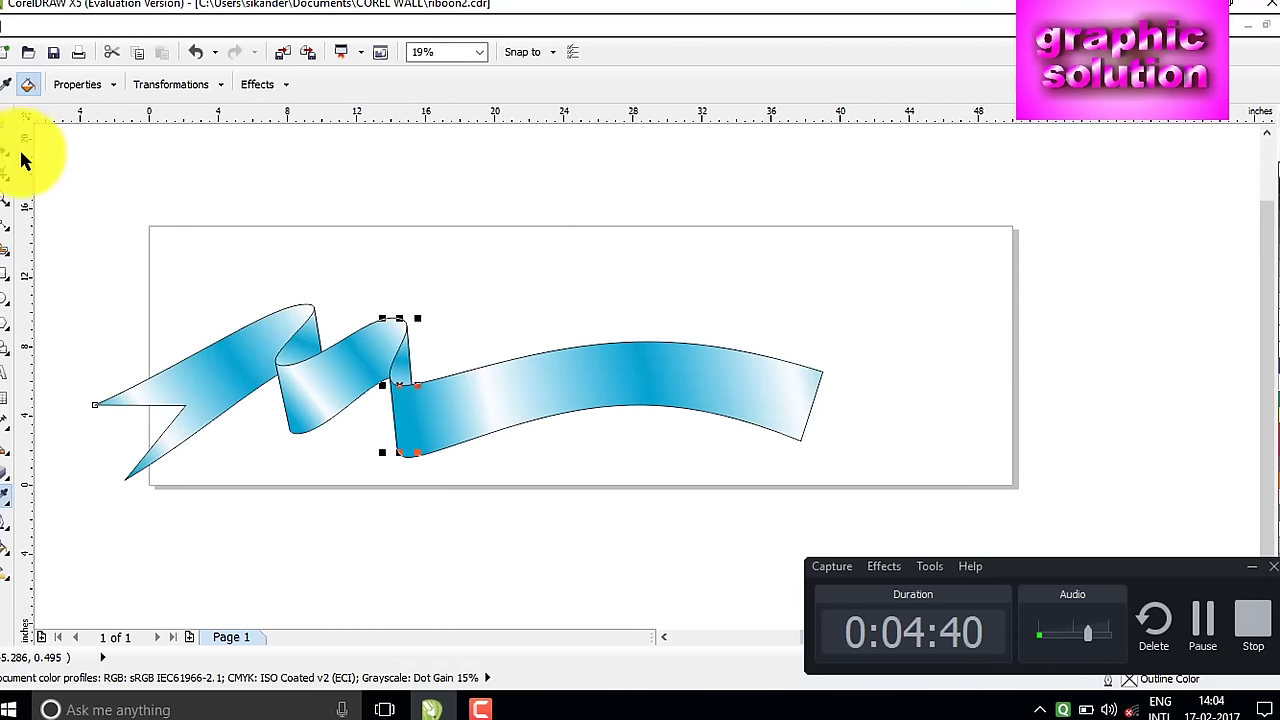
Duplicate the four folded pieces left of the long band to its far end and mirror the copy horizontally
left_click(4, 123)
left_click(251, 323)
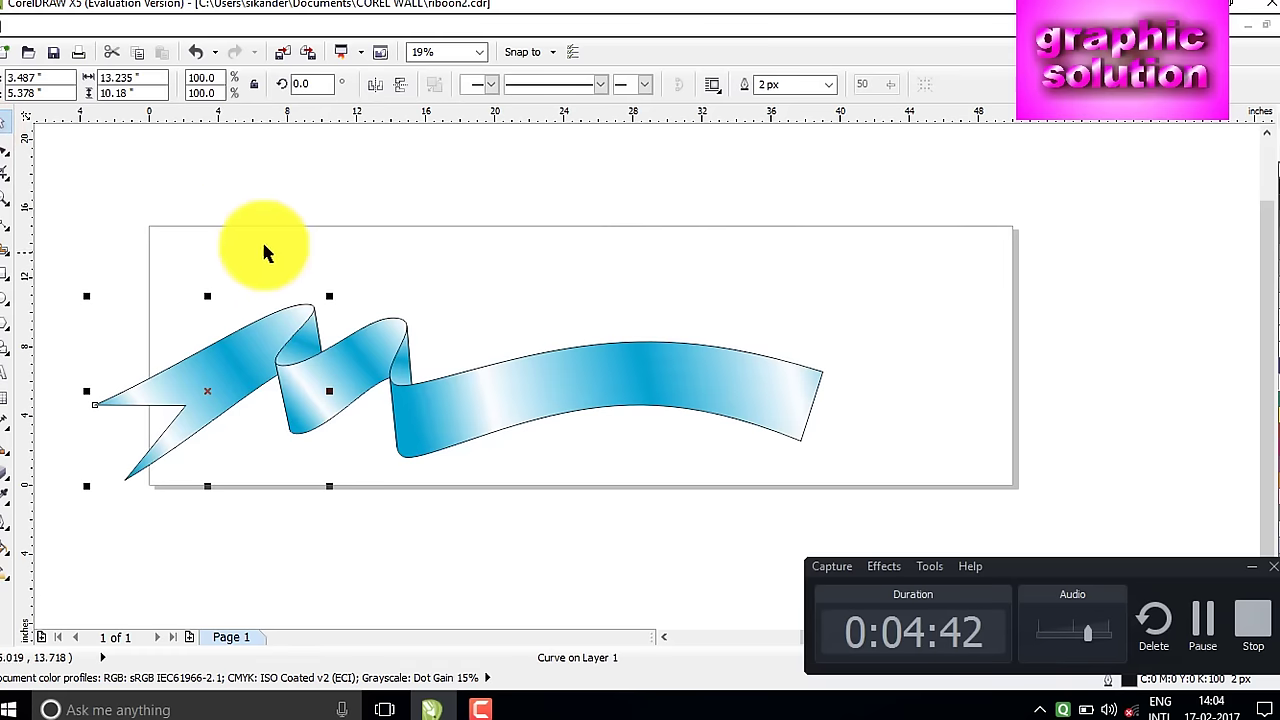
left_click(264, 238)
left_click_drag(75, 219, 457, 525)
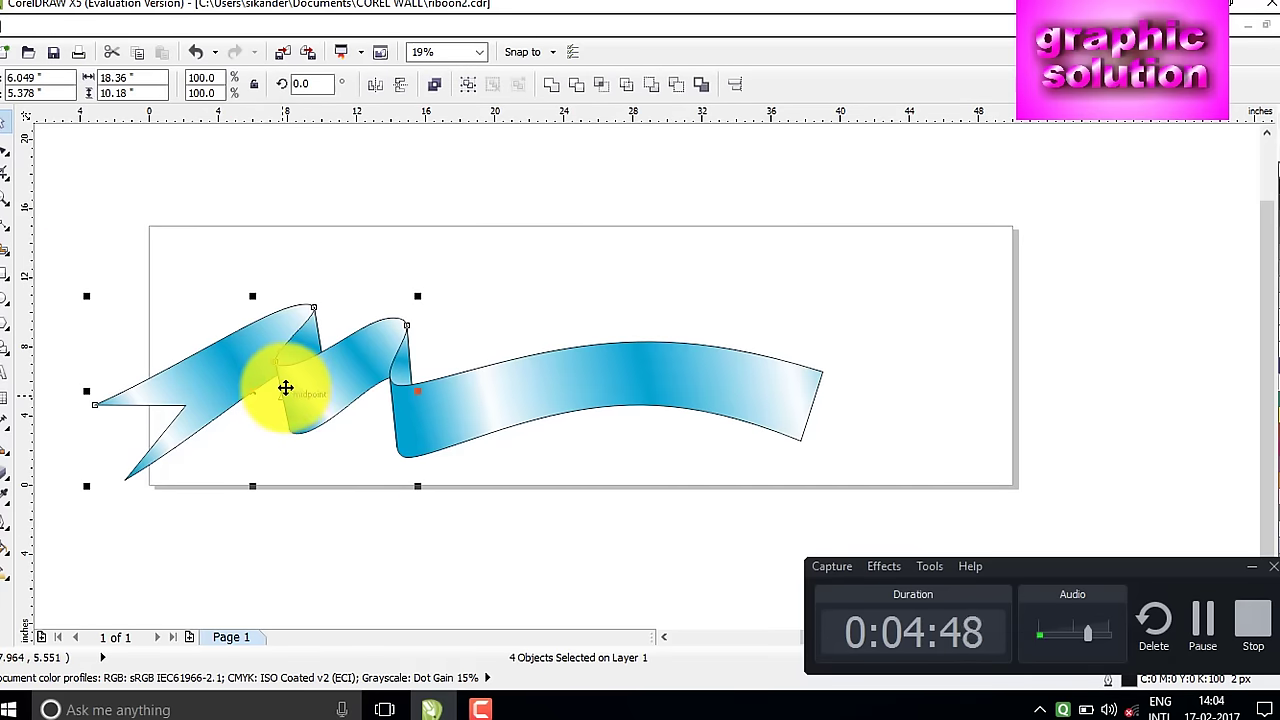
left_click_drag(283, 385, 895, 414)
right_click(895, 402)
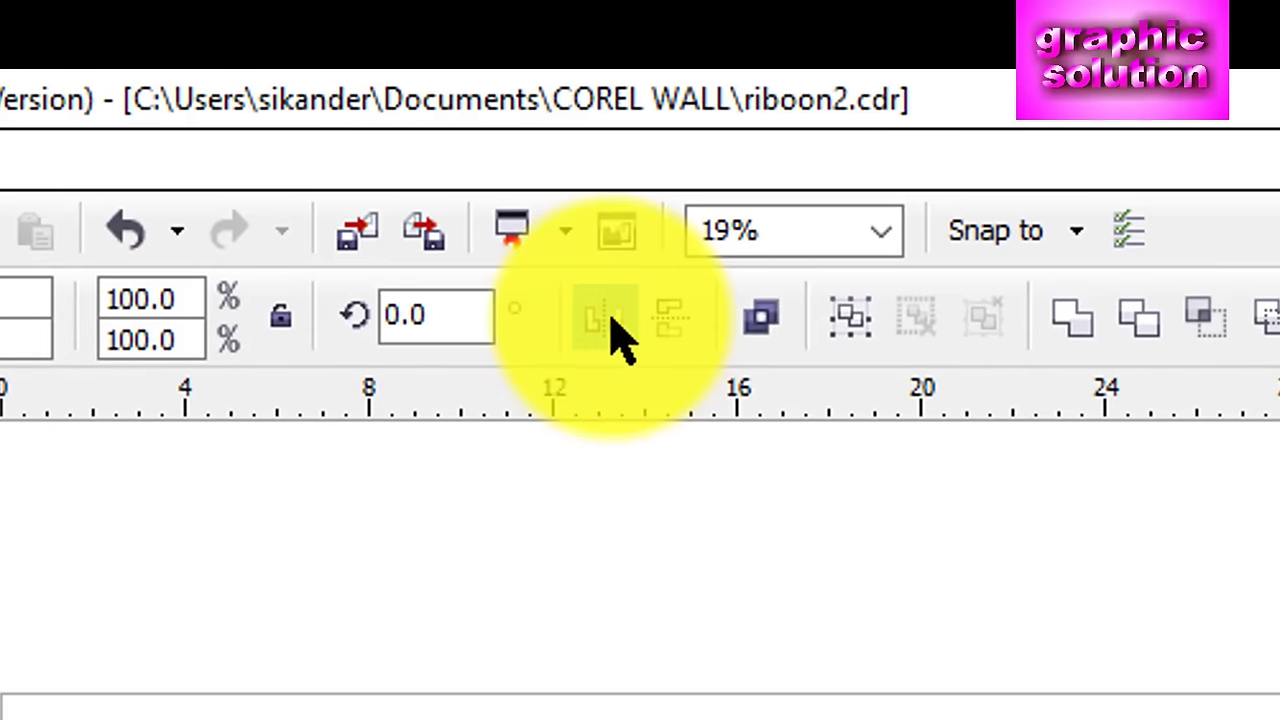
left_click(396, 138)
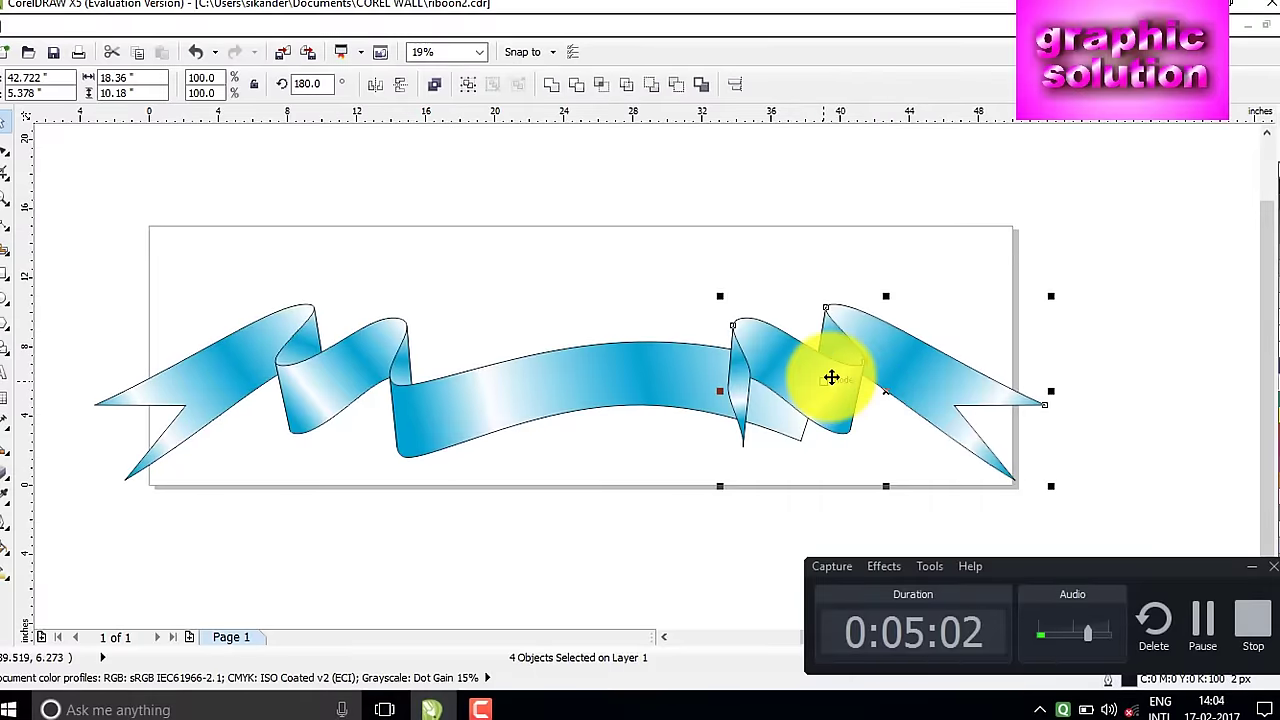
Move the mirrored pieces to about X 45.8, Y 5.2 inches, meeting the long band's right end, and send them to the back of the layer
left_click_drag(831, 376, 879, 378)
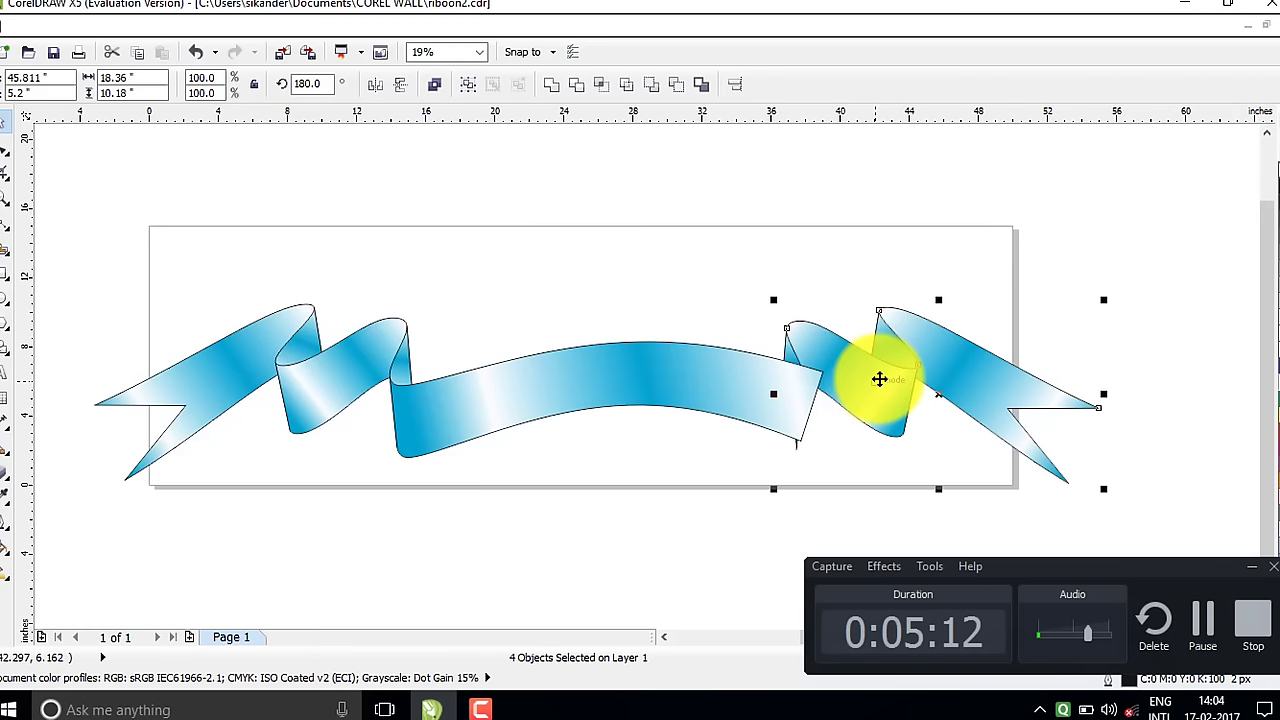
key("shift+Page_Down")
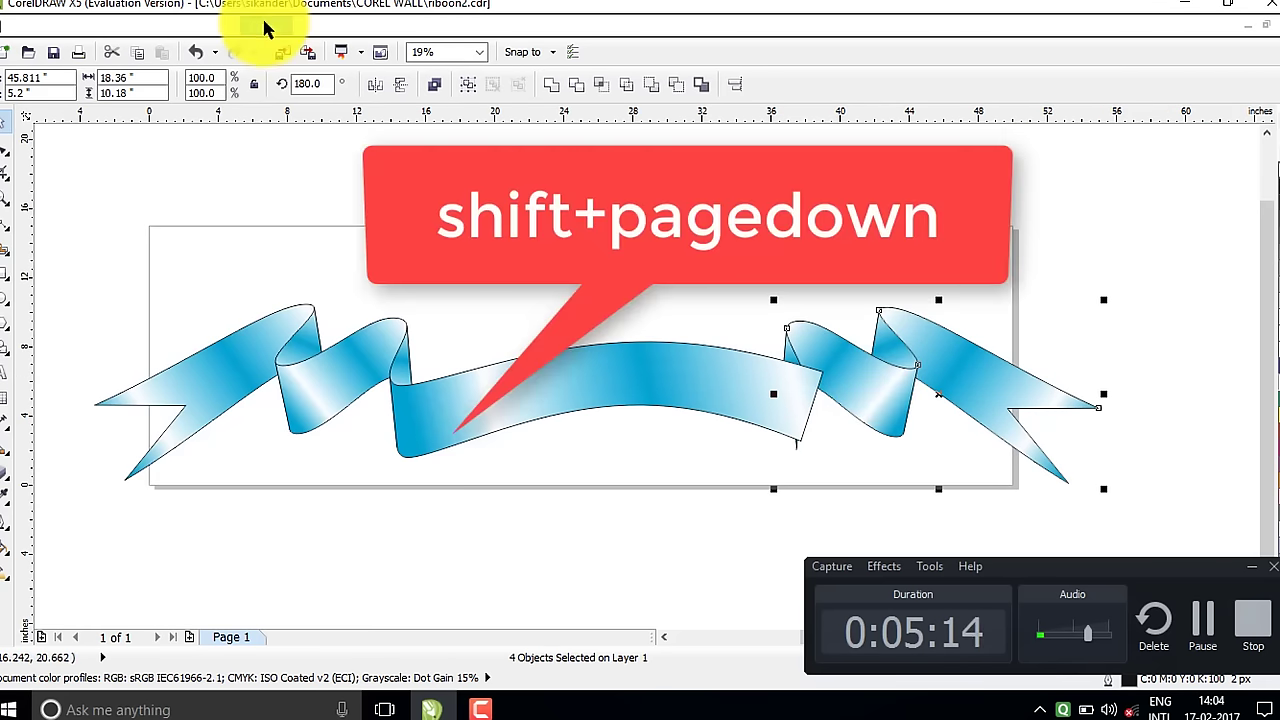
left_click(212, 27)
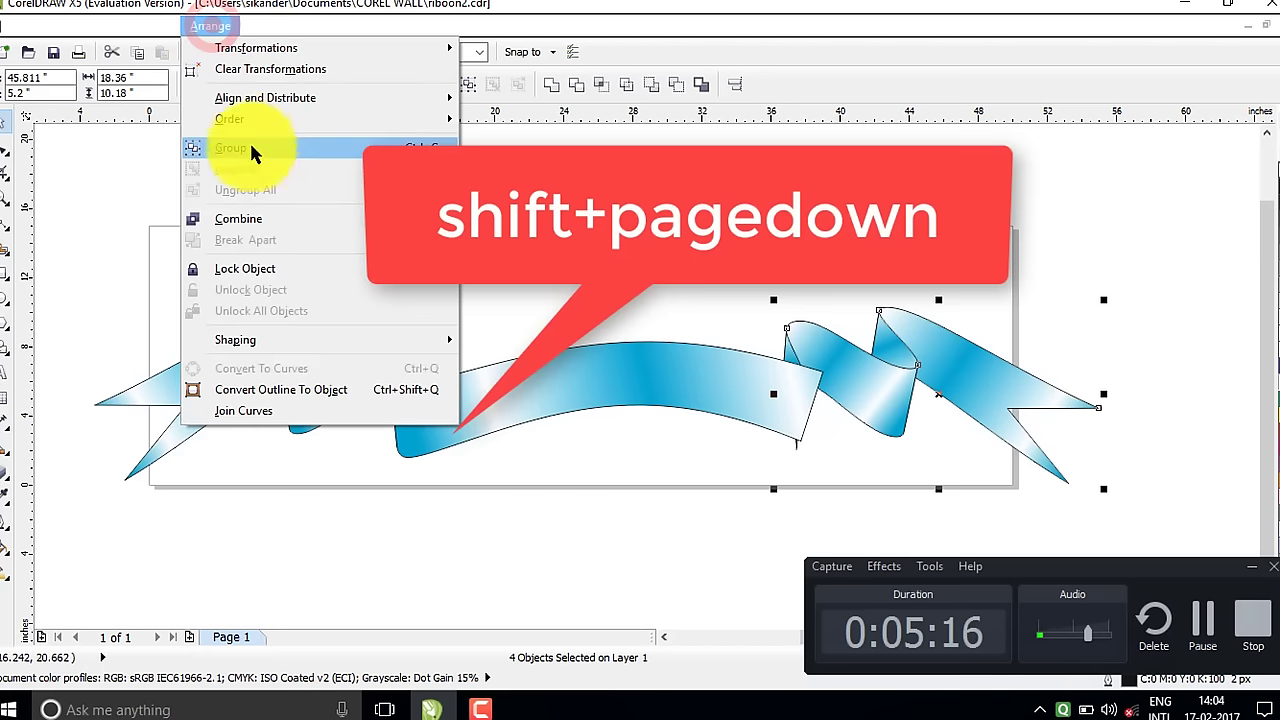
mouse_move(245, 119)
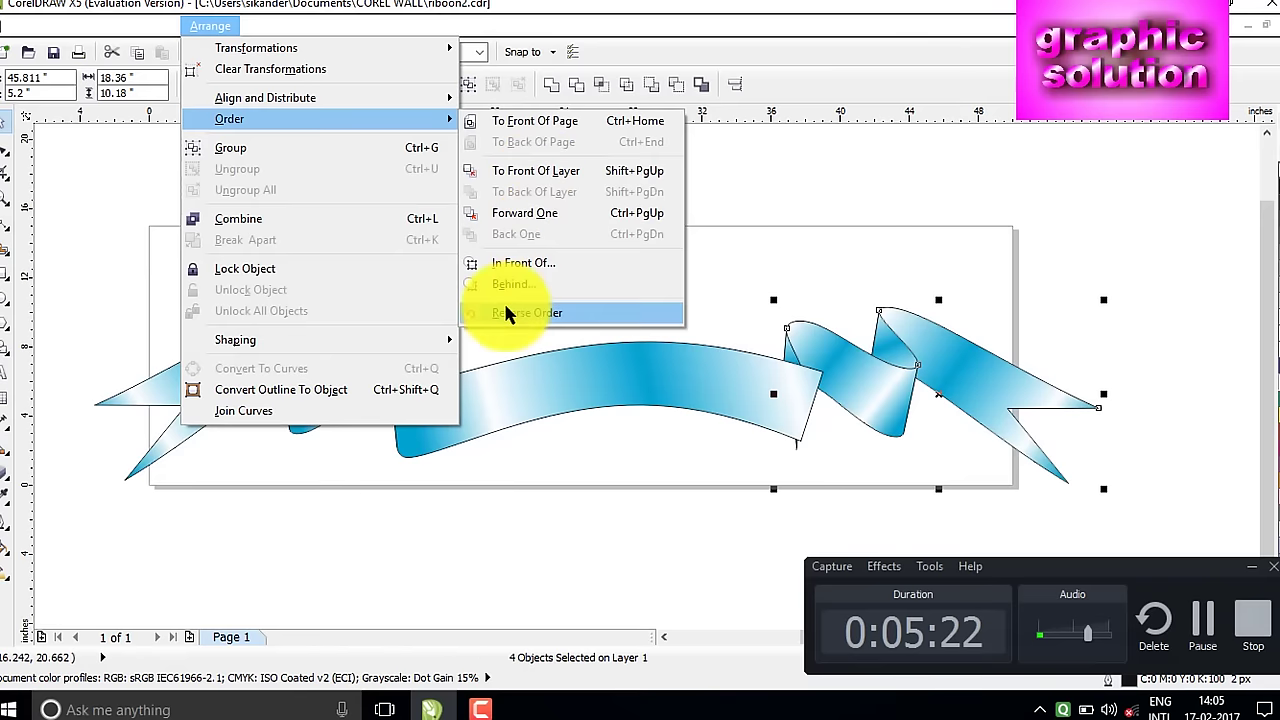
left_click(90, 180)
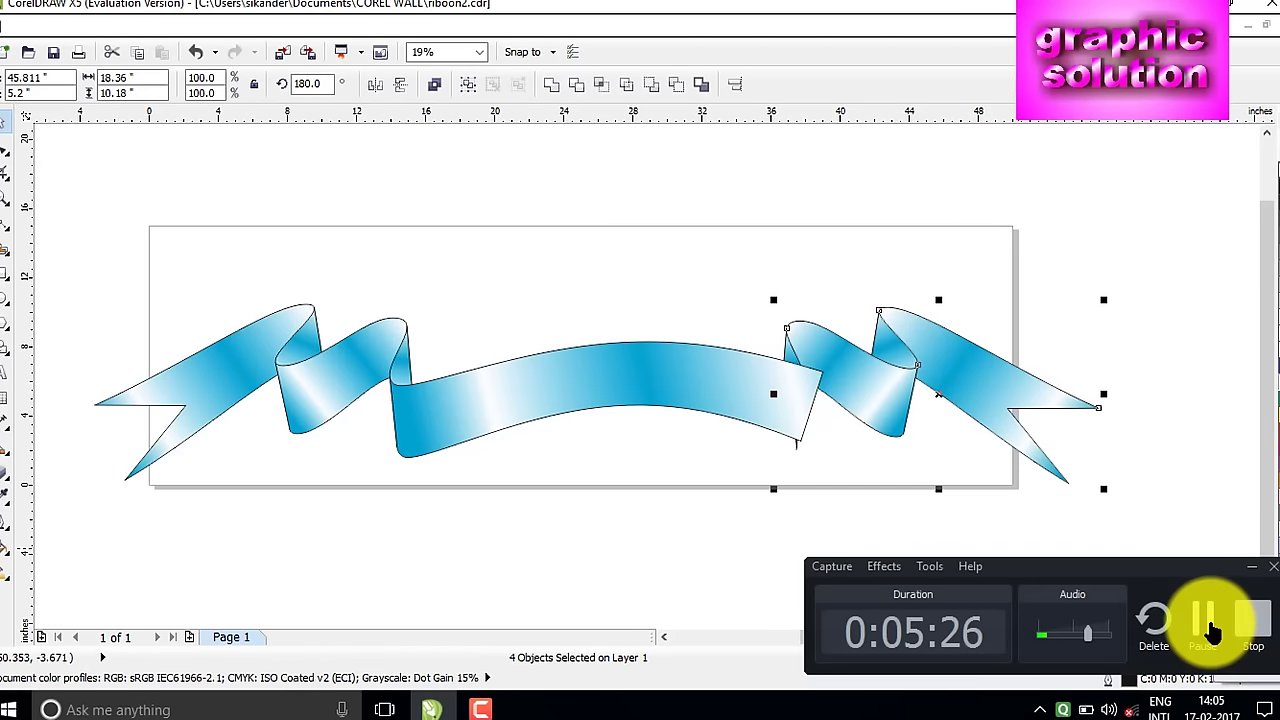
left_click(1210, 625)
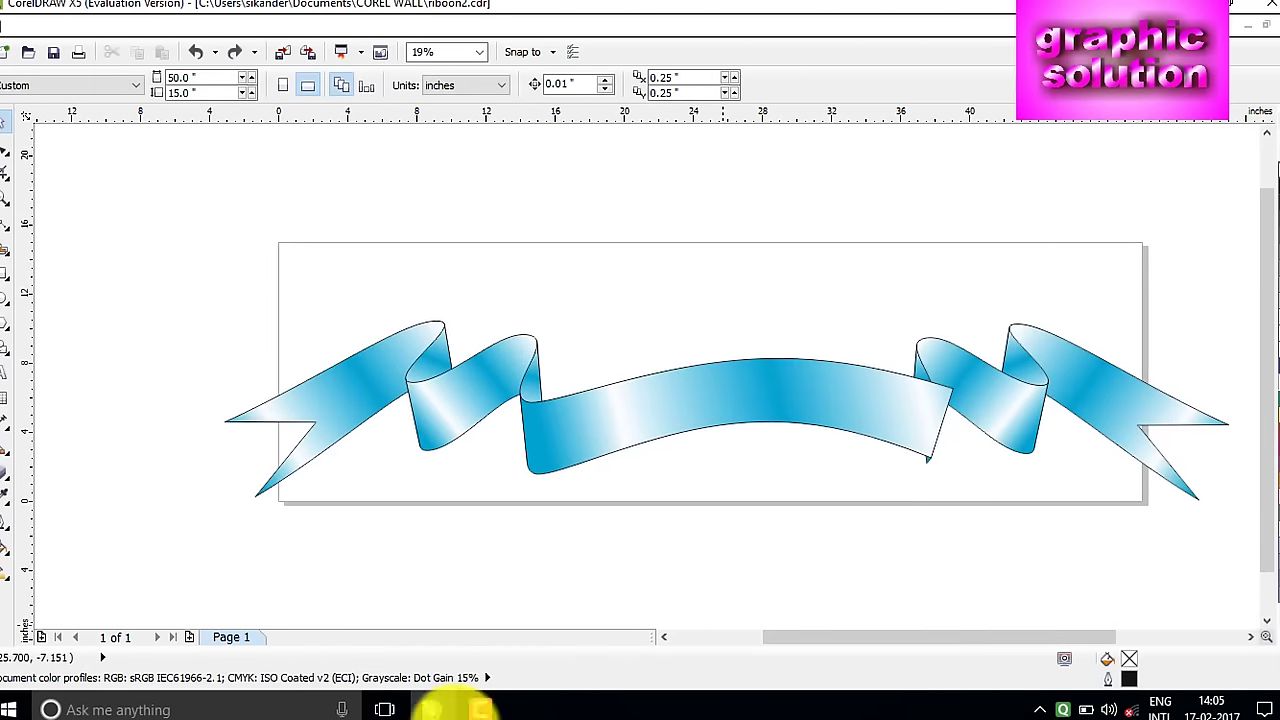
left_click(470, 710)
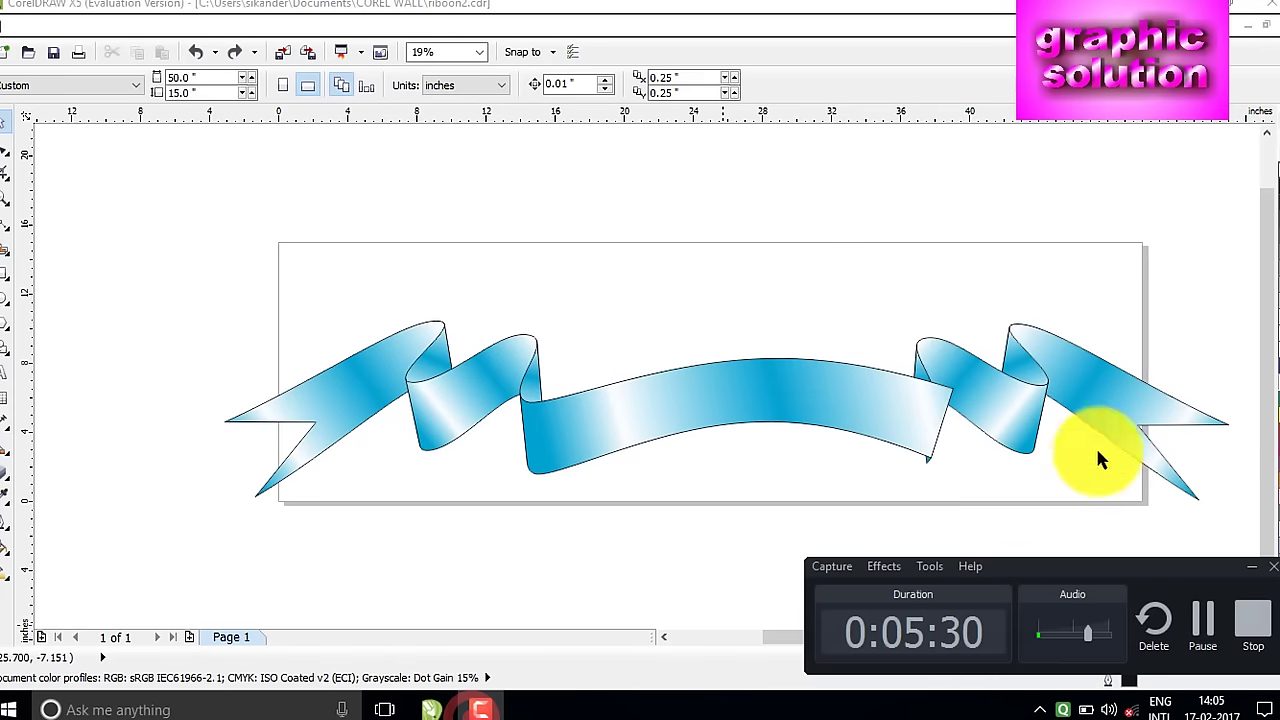
Move the mirrored inner fold's lowest node onto the long band's lower-right corner and delete the next node protruding below the band
double_click(920, 362)
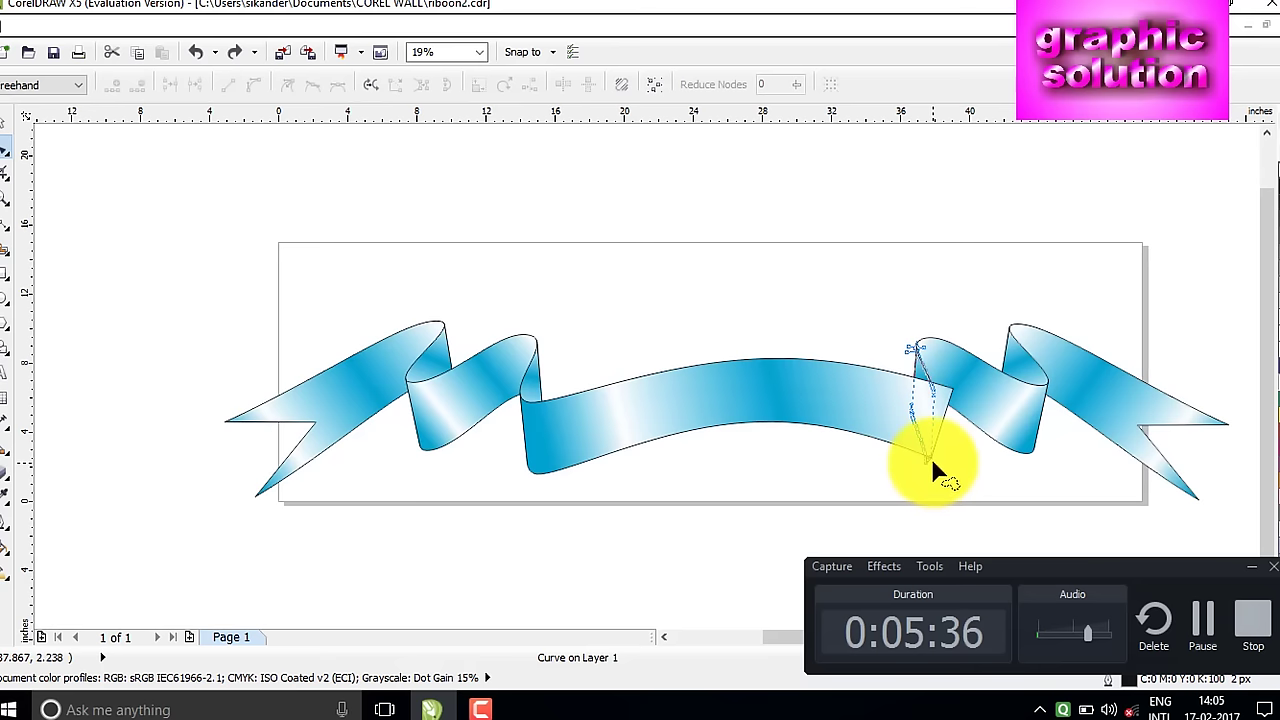
scroll(930, 466, "up", 1)
scroll(920, 465, "up", 2)
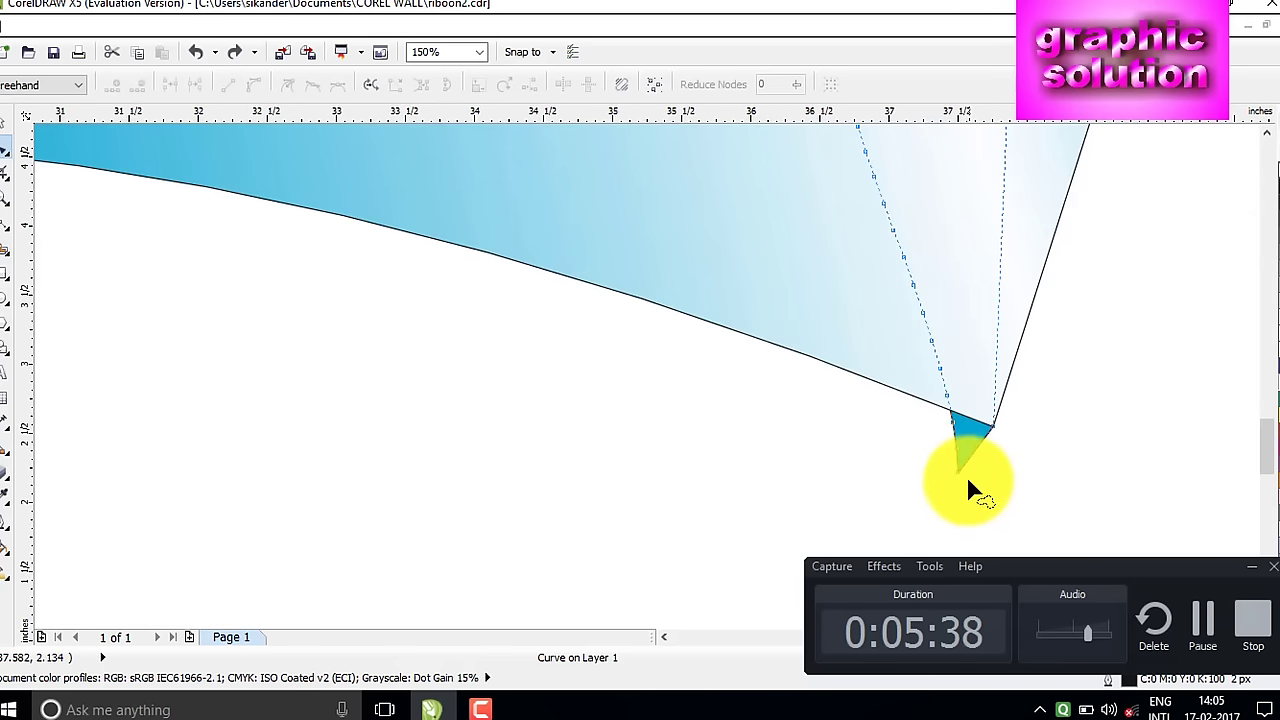
left_click_drag(961, 472, 995, 427)
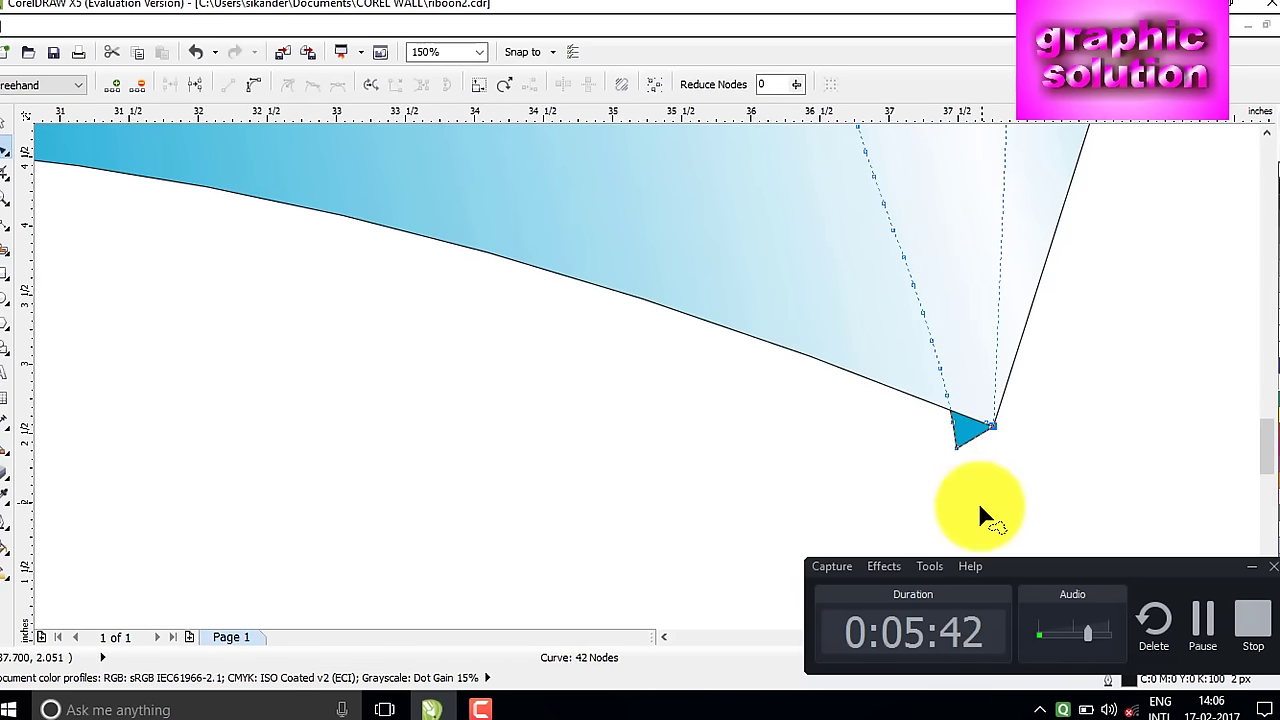
left_click(960, 448)
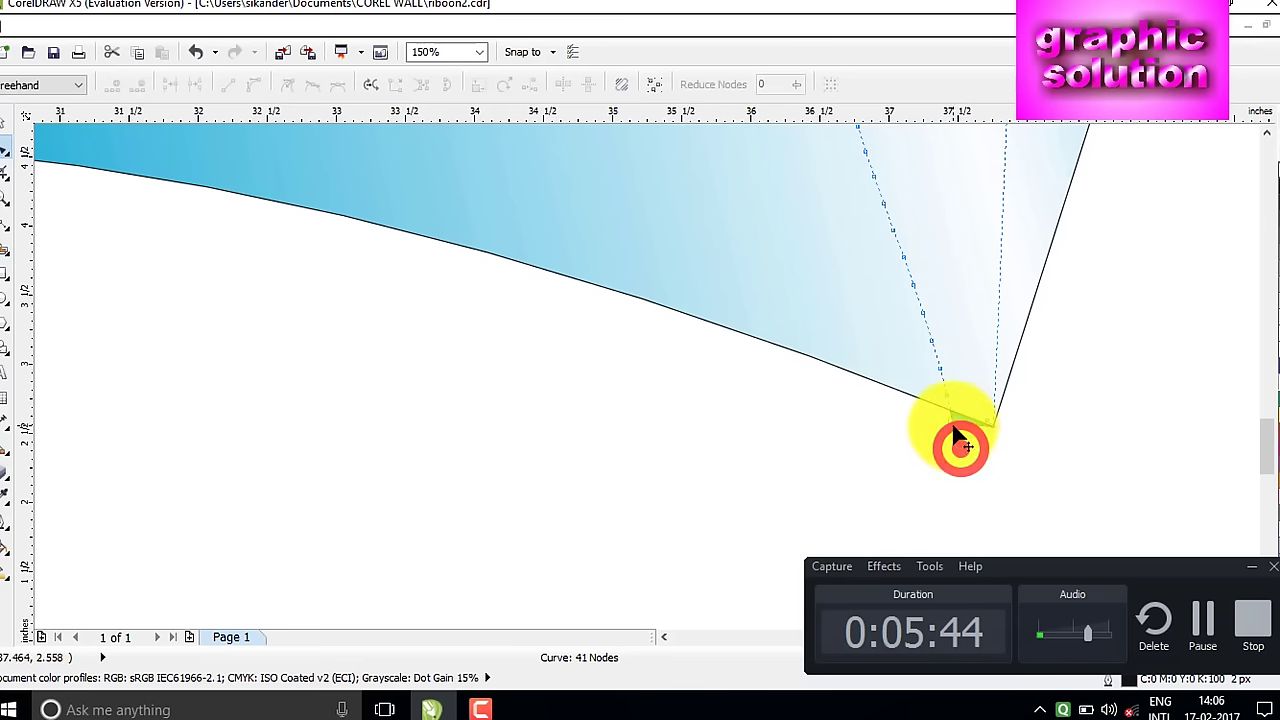